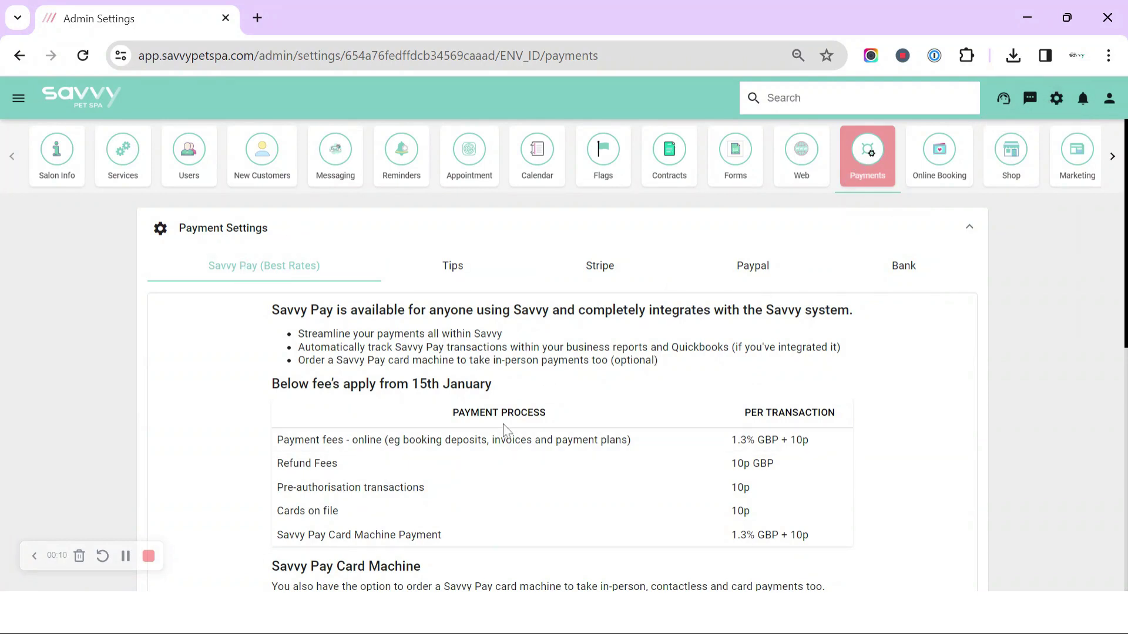
- Open the Savvy Pay setup page and scroll down to the Order Card Machine section
scroll(487, 426, down, 5)
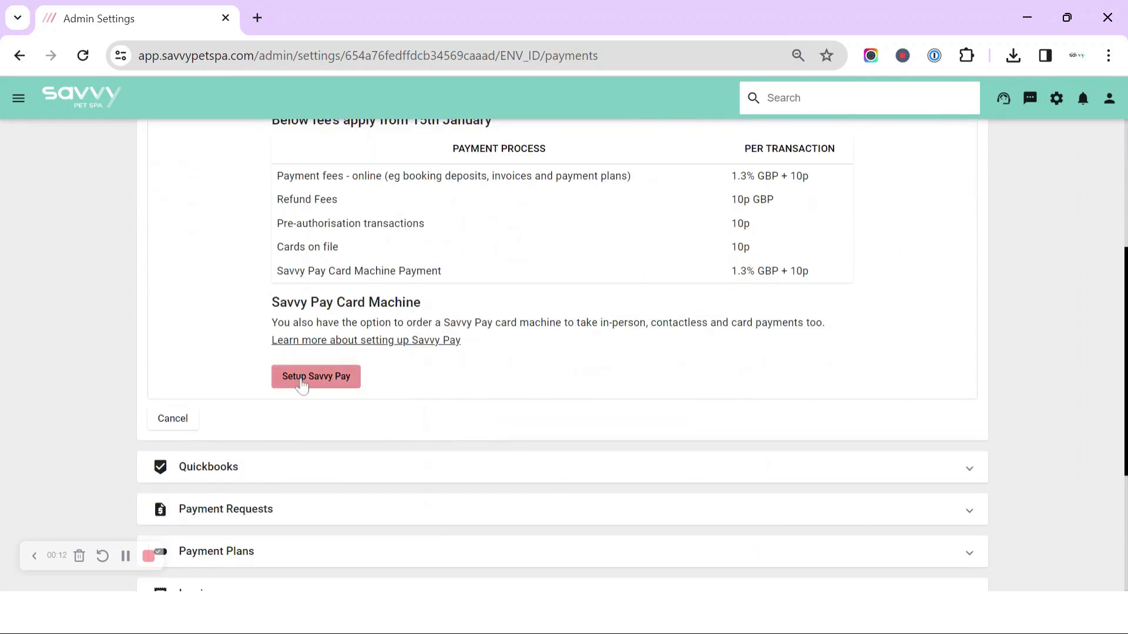
click(302, 379)
scroll(564, 352, down, 10)
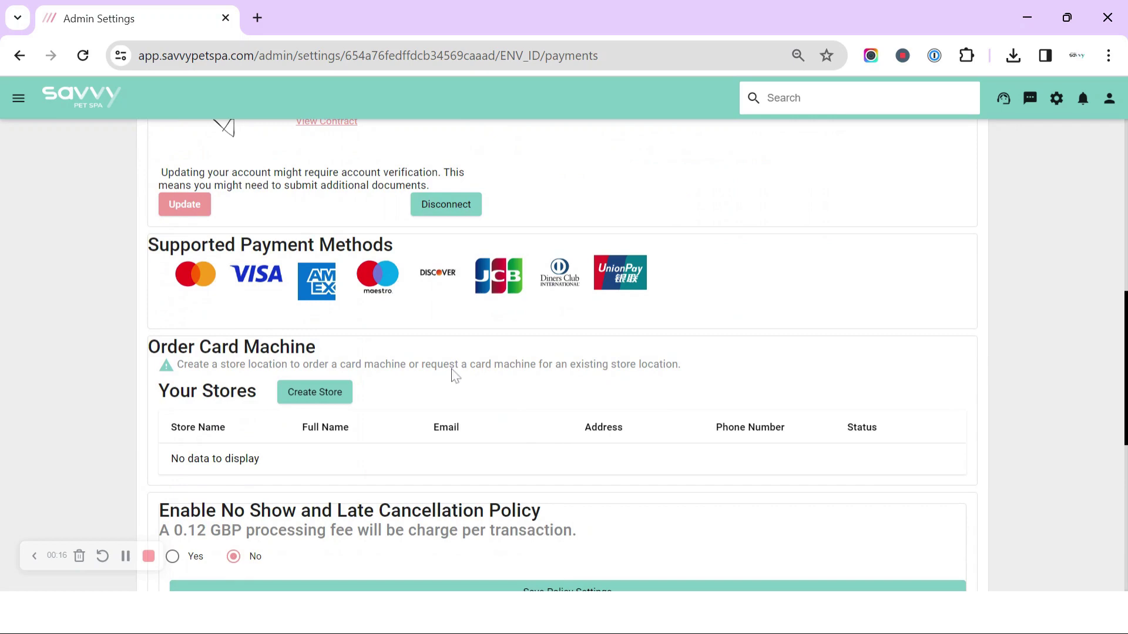
scroll(468, 393, down, 2)
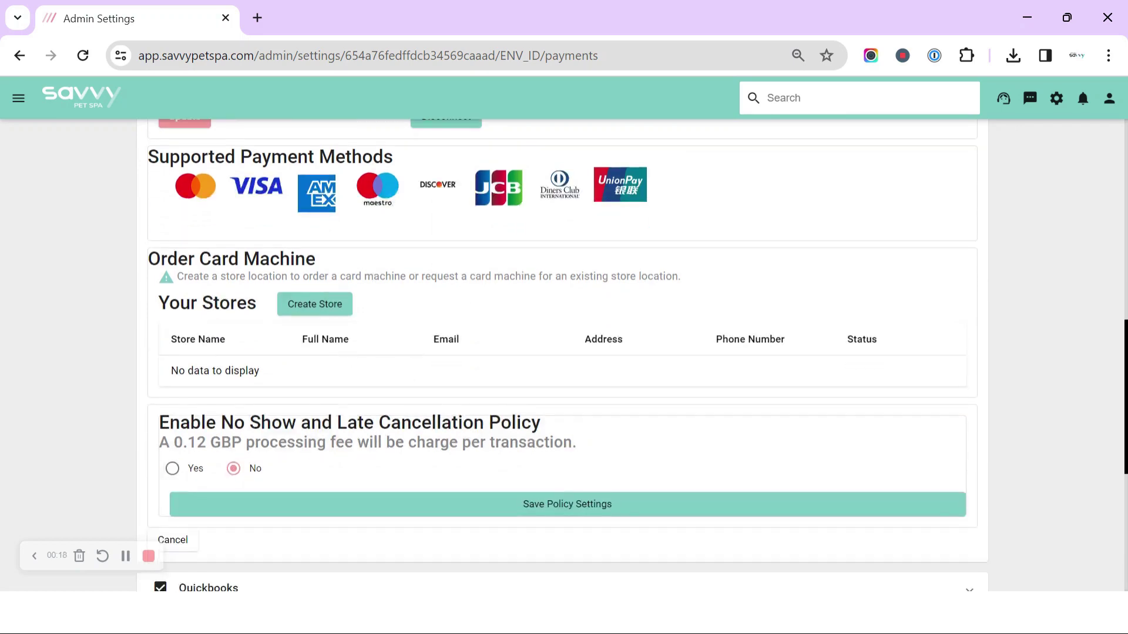
- Name the new store 'Pet Spa' and enter the contact's full name, e-mail and mobile number
click(317, 306)
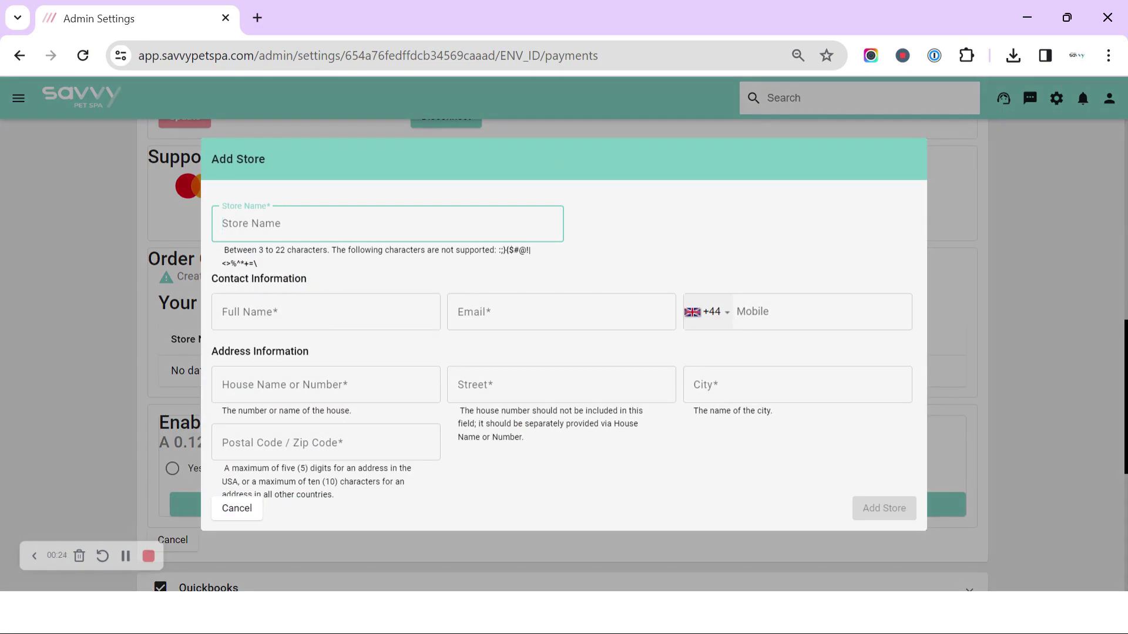
text(Pet Spa)
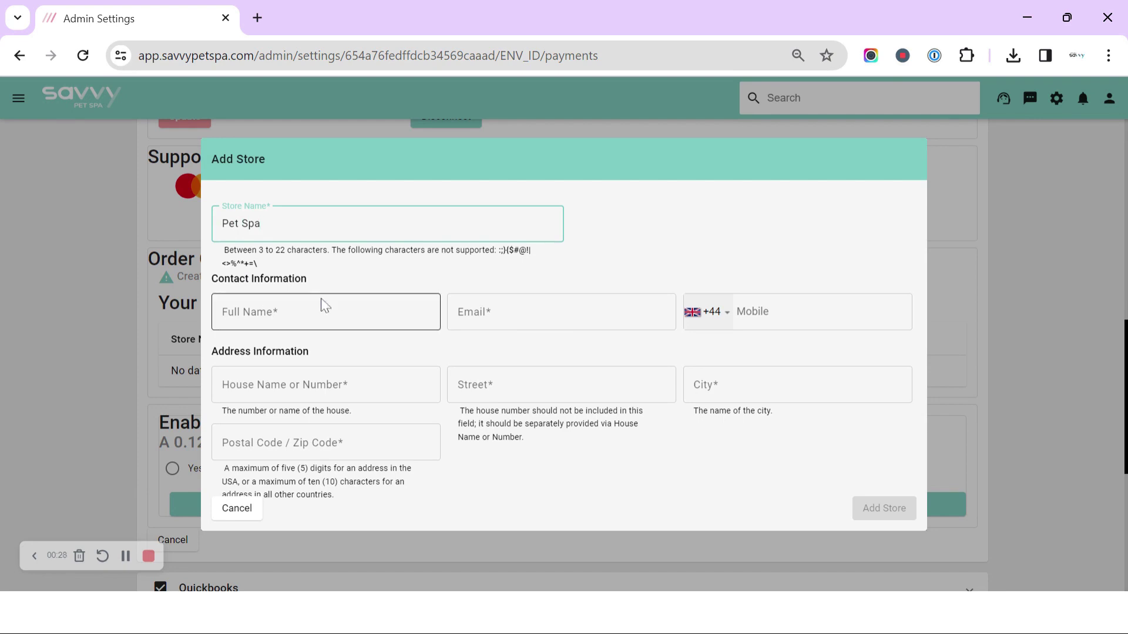
click(318, 312)
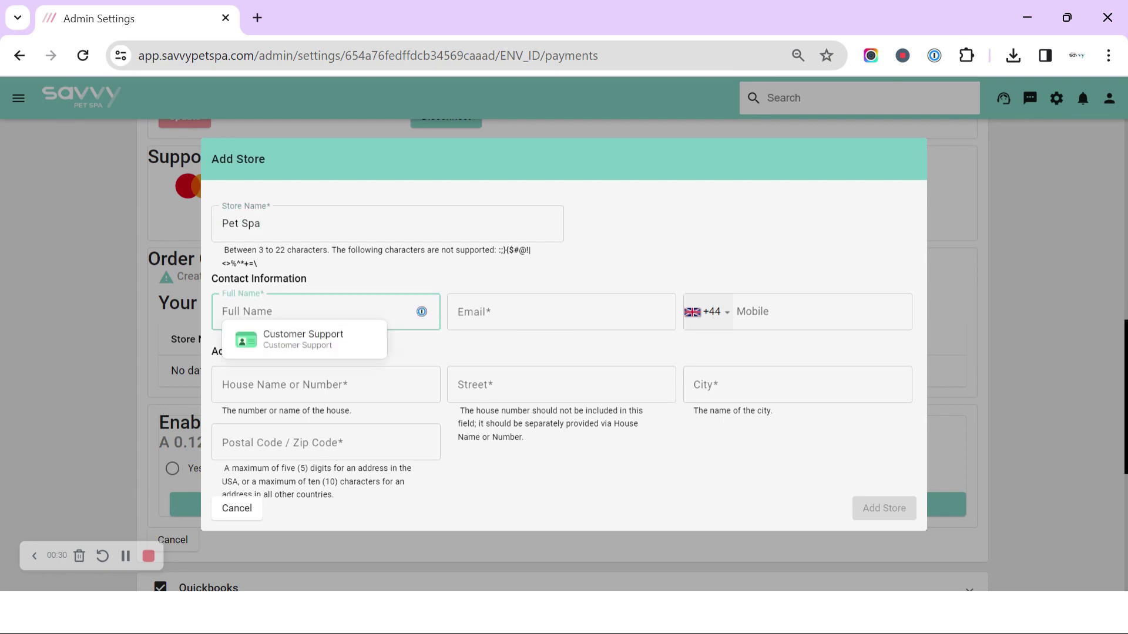
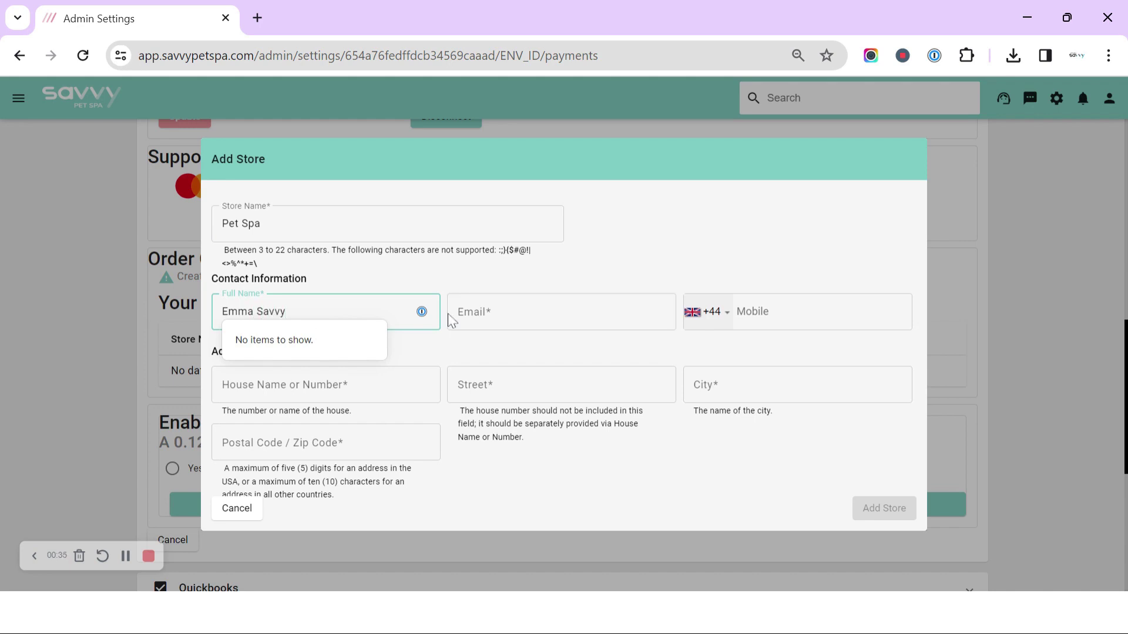
click(451, 317)
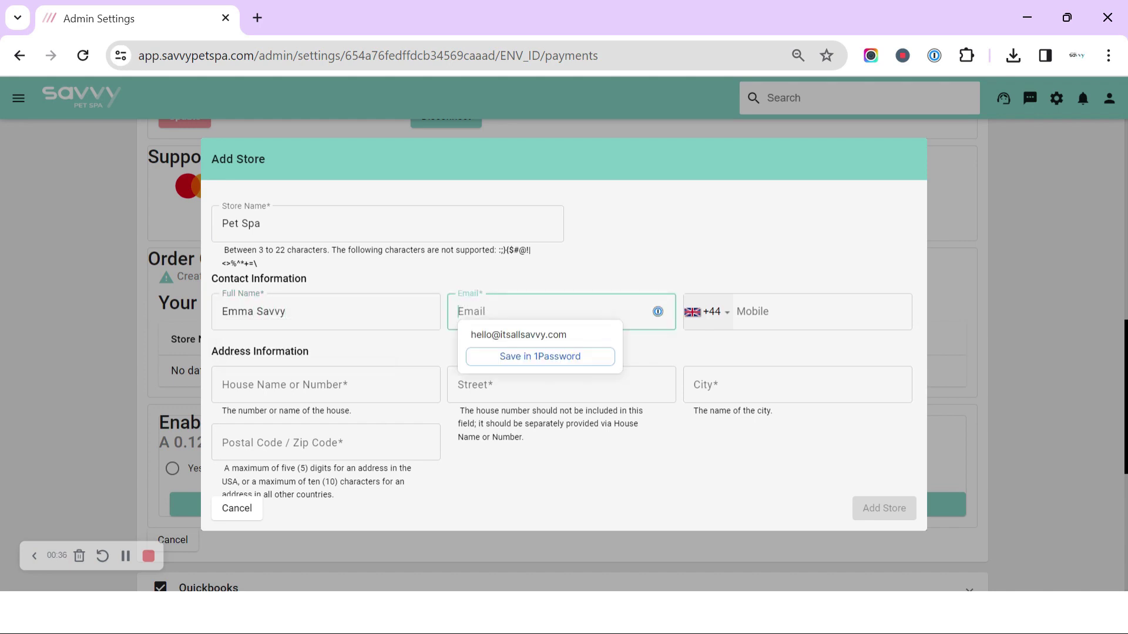
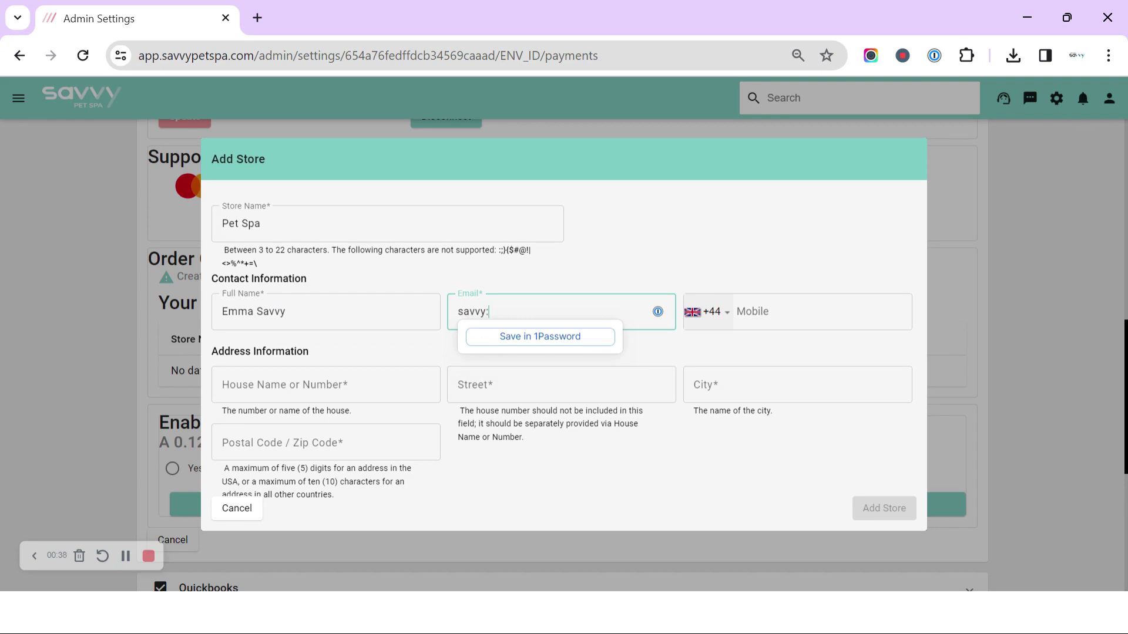
click(737, 311)
text(07000)
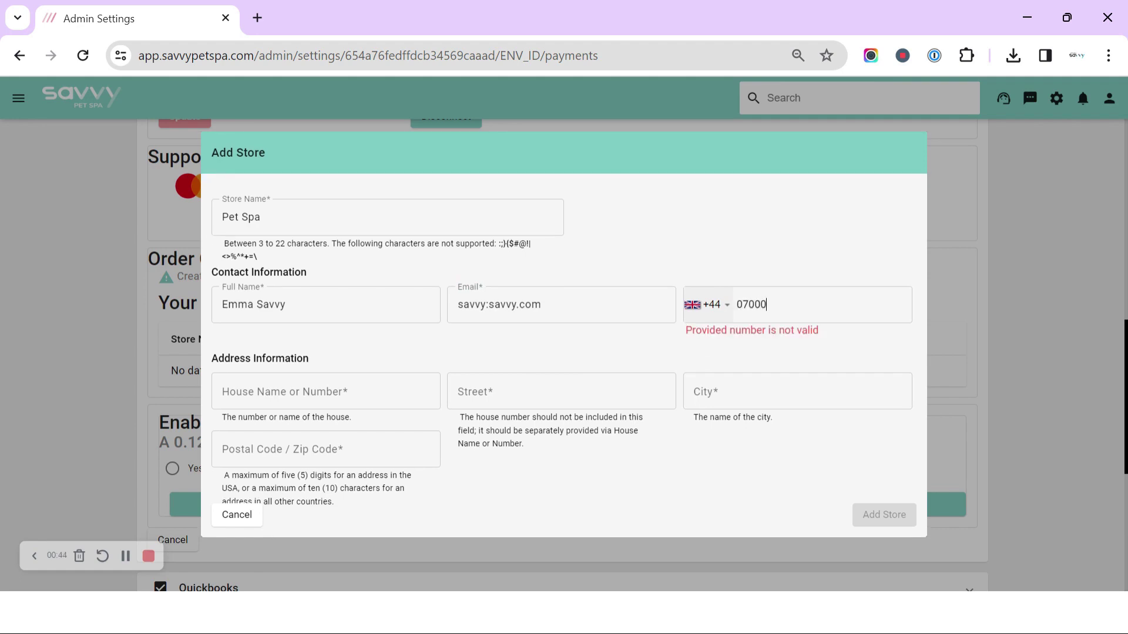
text(000000)
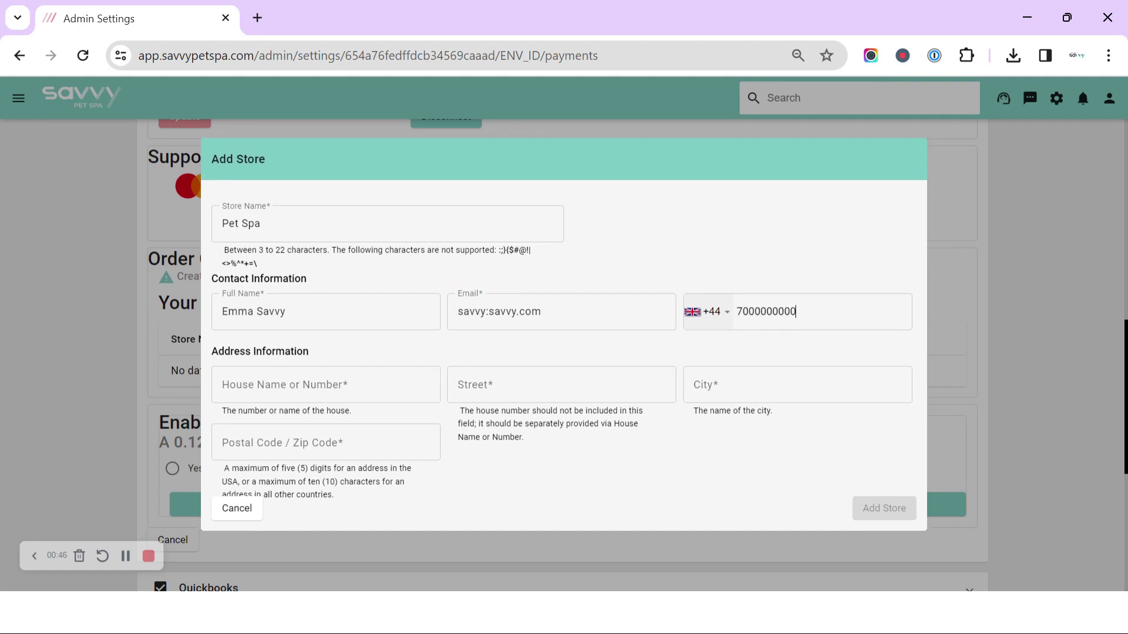
- Fill in the store's house number, a capitalised street name and the city
click(327, 398)
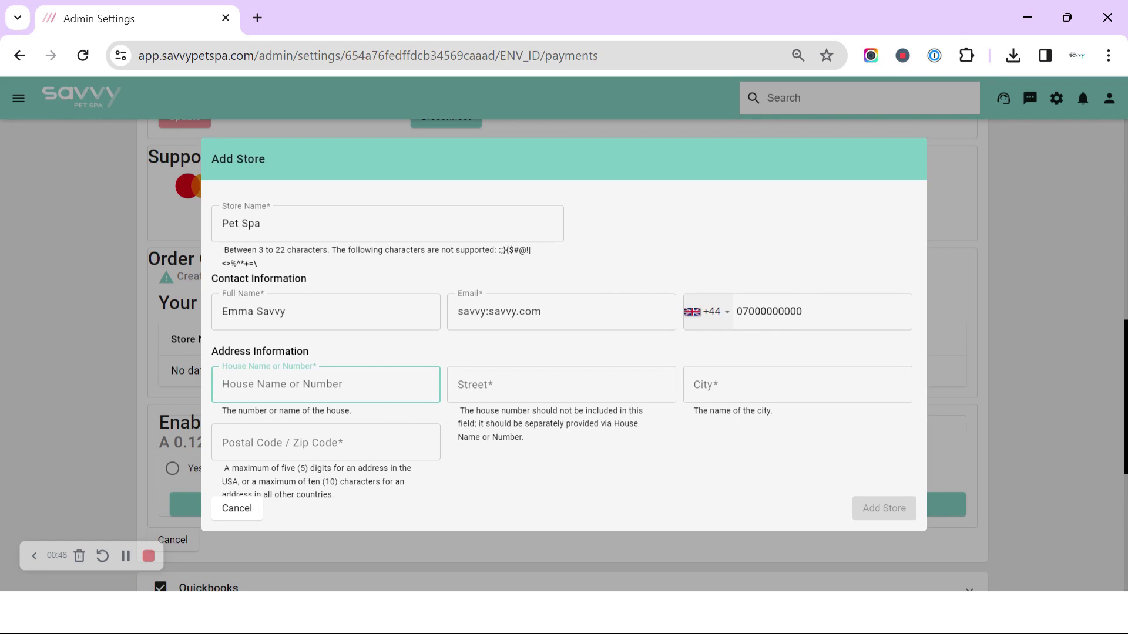
text(3)
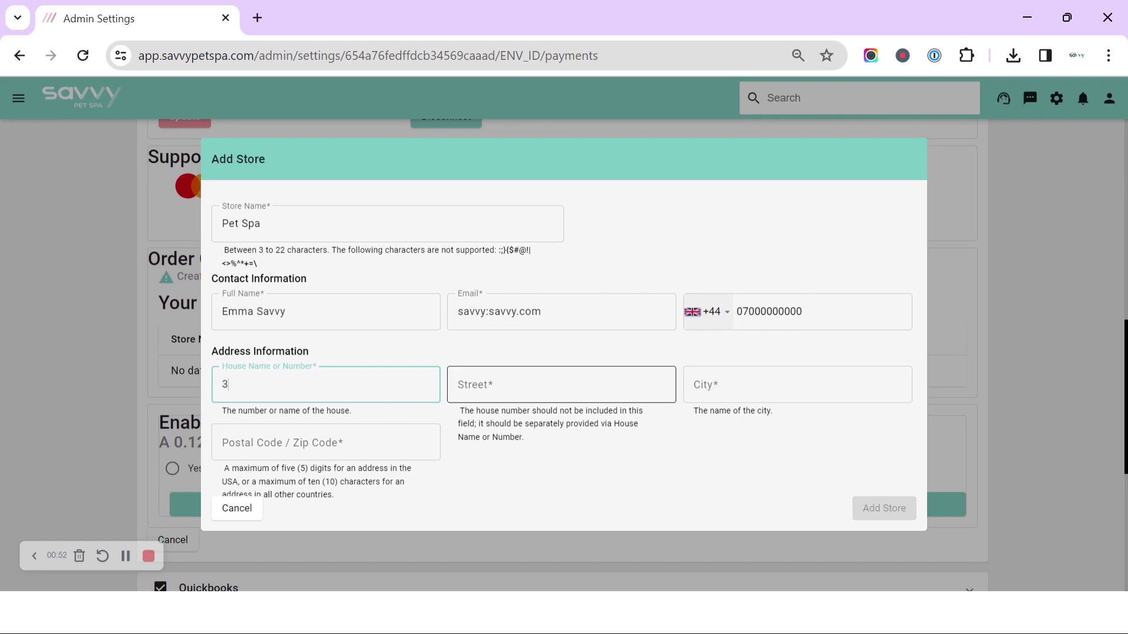
click(561, 384)
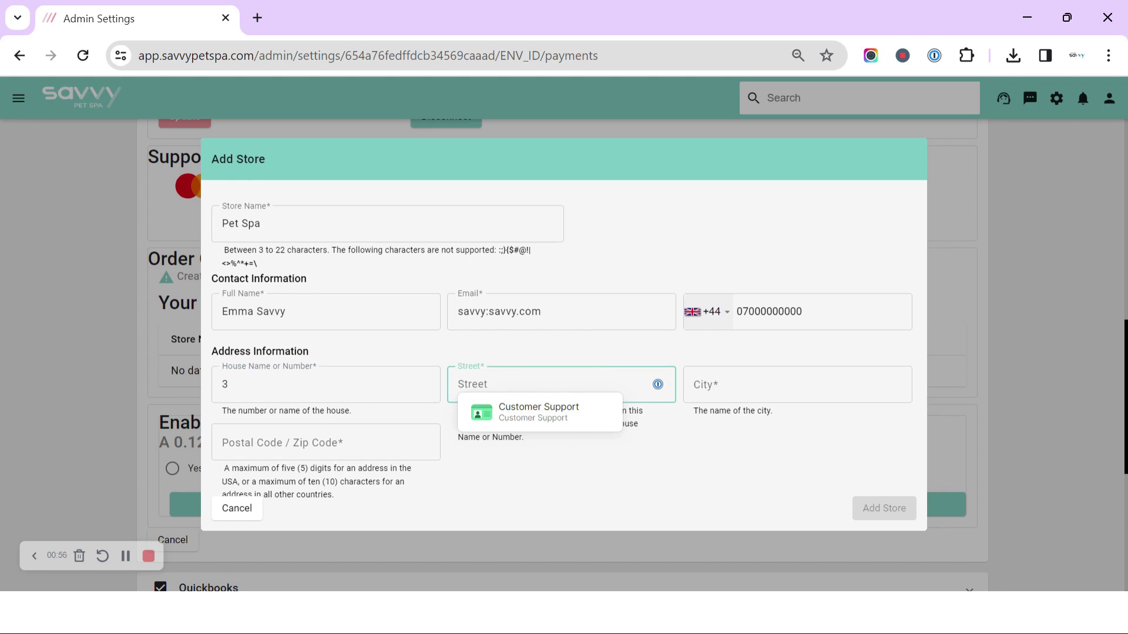
text(bu)
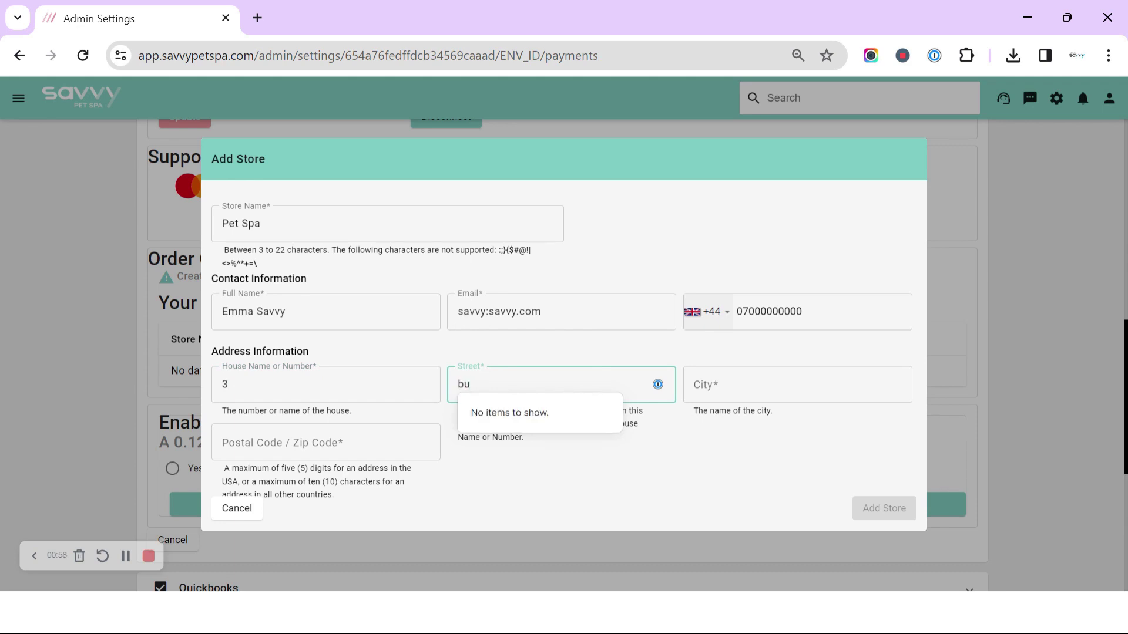
text(ckingham palace)
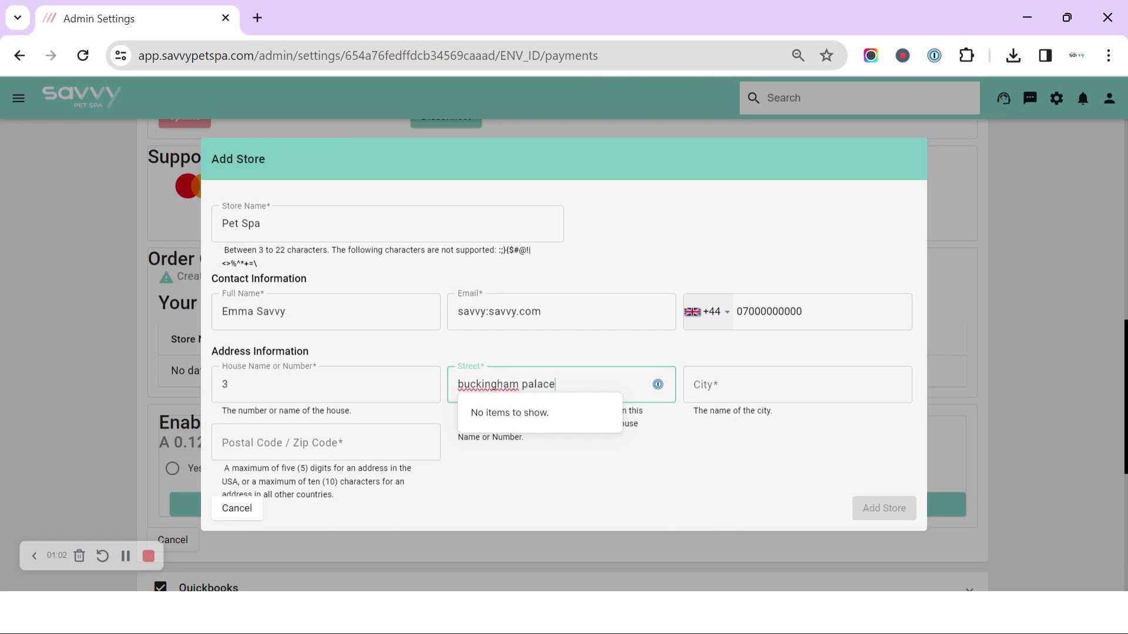
double_click(483, 387)
text(Buckingham)
key(Tab)
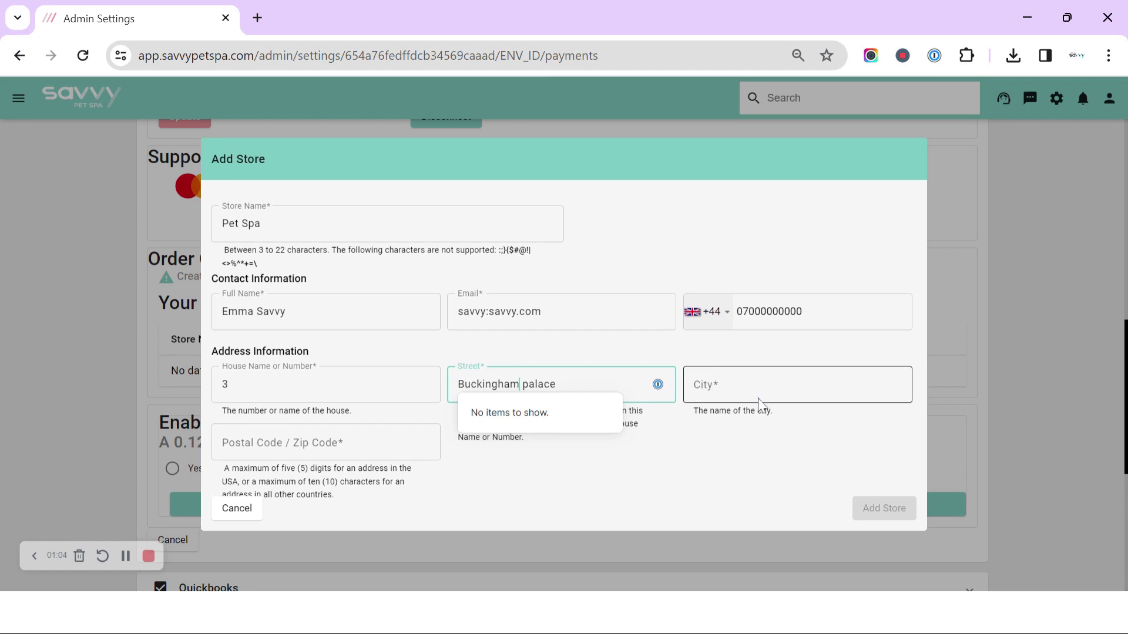
text(London)
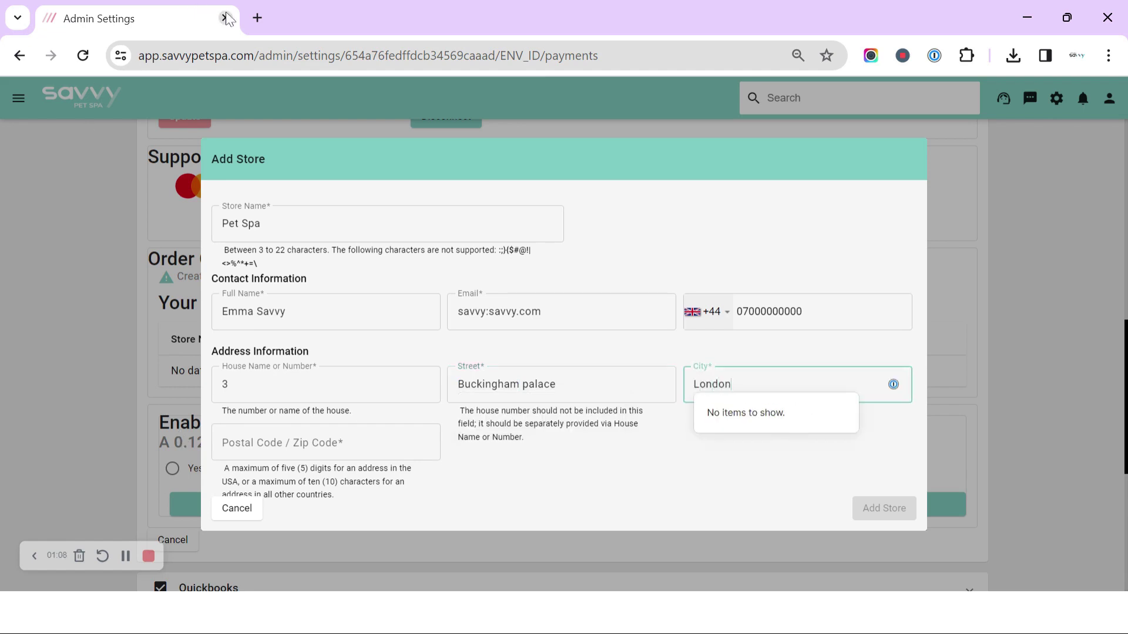
- Search Google in a new tab for the store street's postcode and copy the result
click(257, 17)
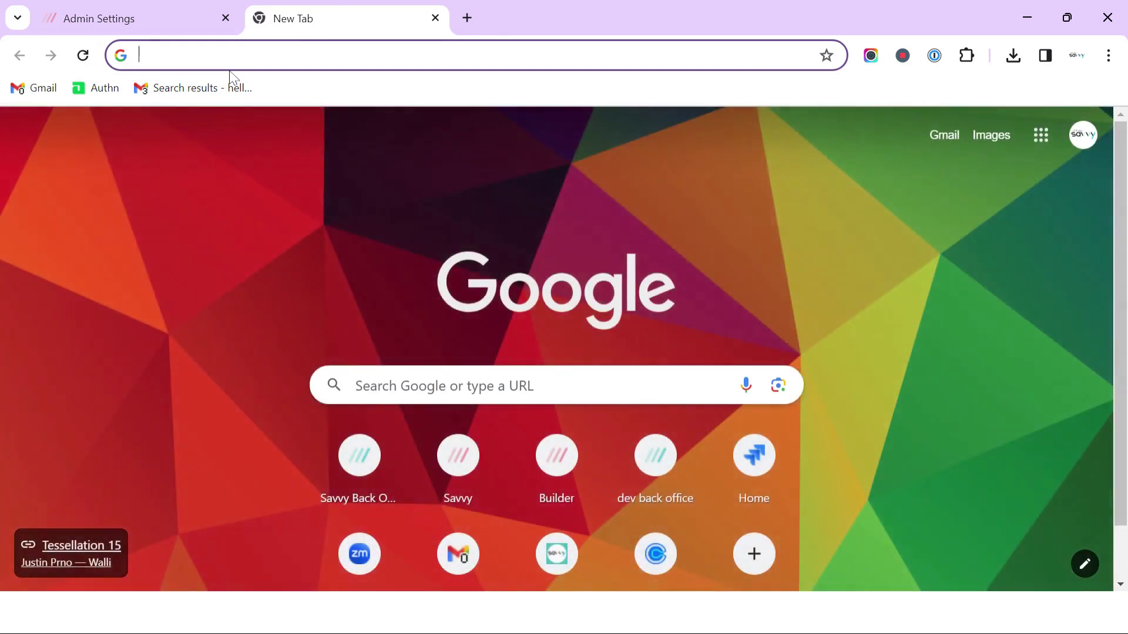
text(post cod)
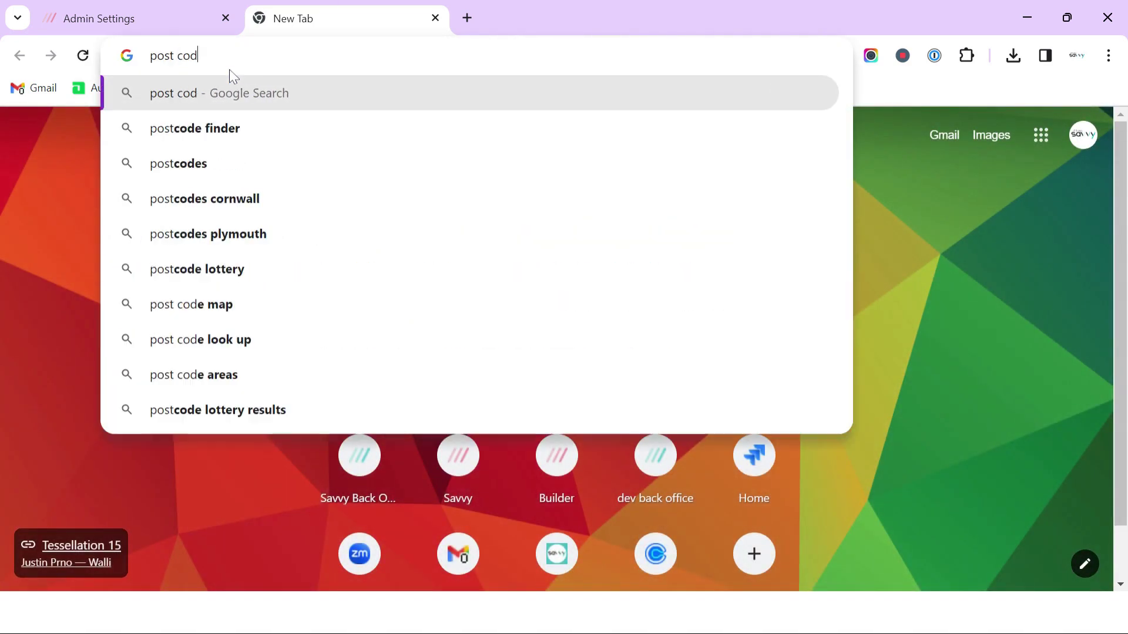
text(e buckin)
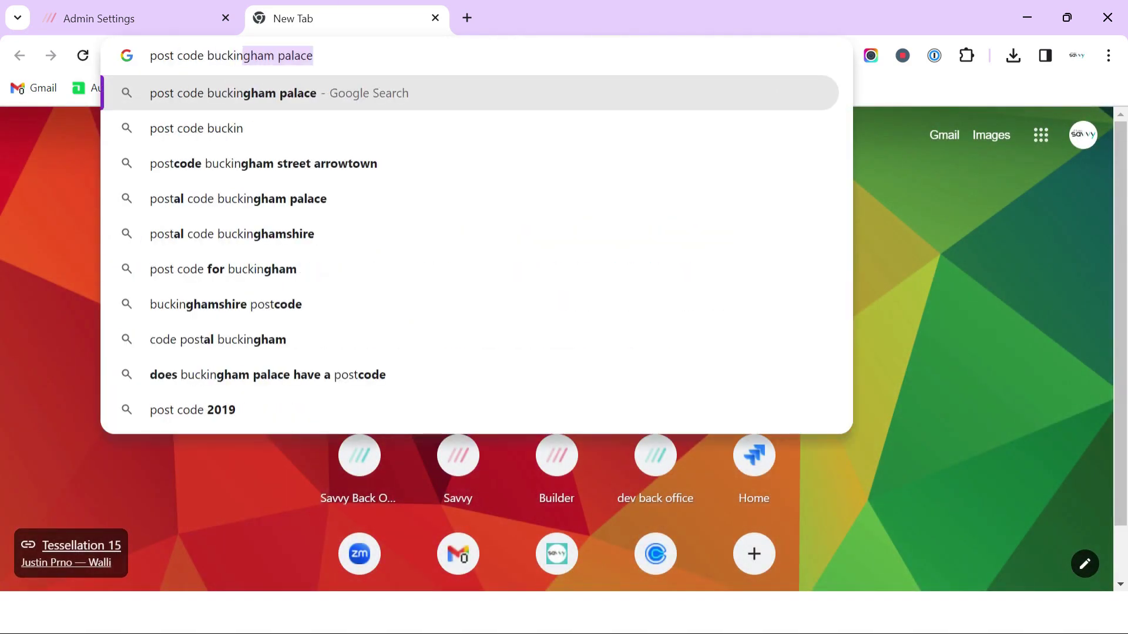
text(ham palace)
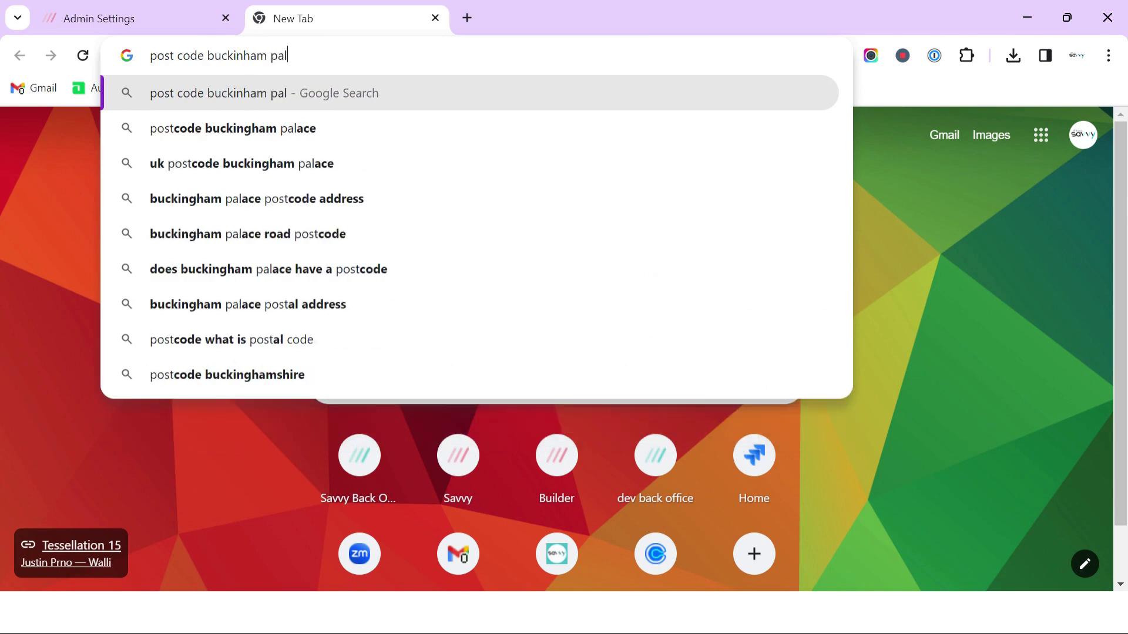
key(Return)
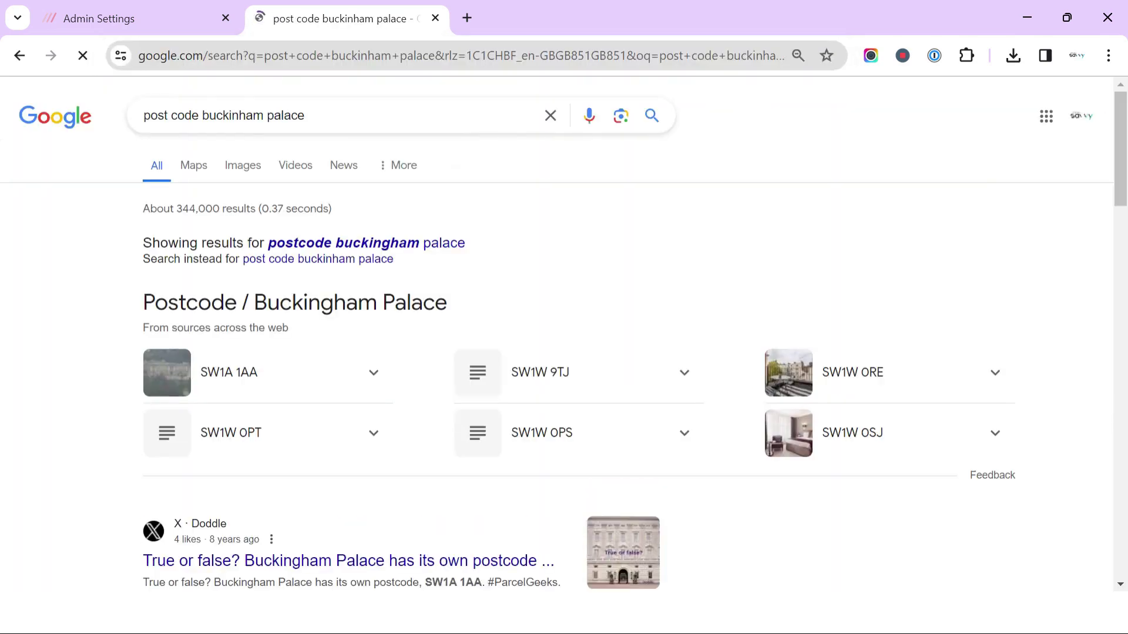
drag(263, 379, 207, 379)
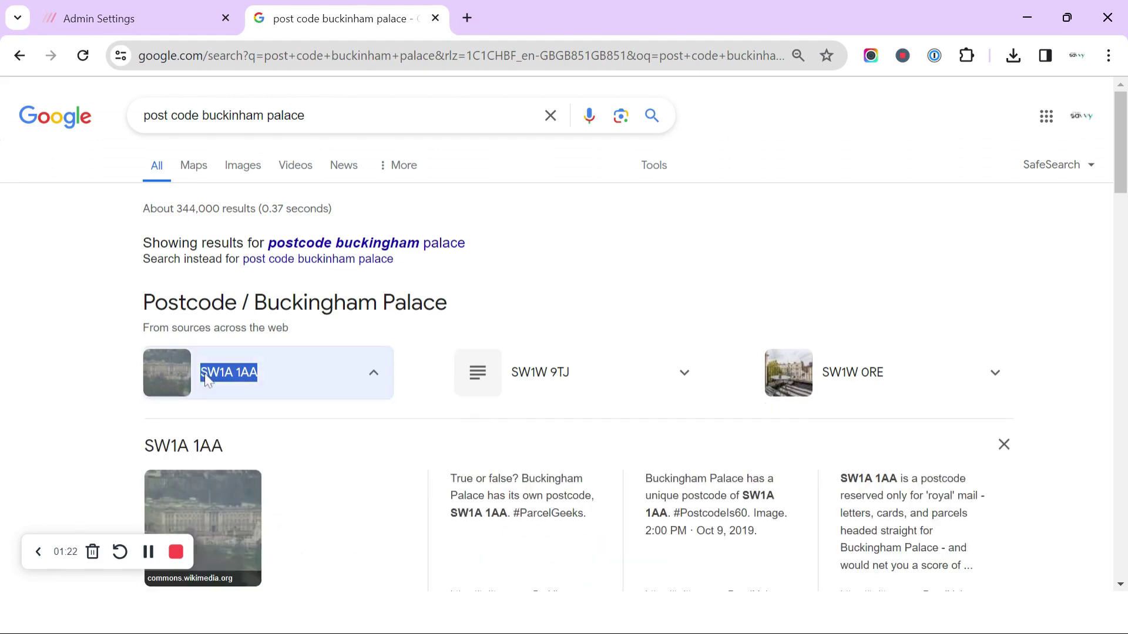
click(175, 24)
- Paste the copied postcode into the Postcode field and dismiss the autofill suggestions
key(Tab)
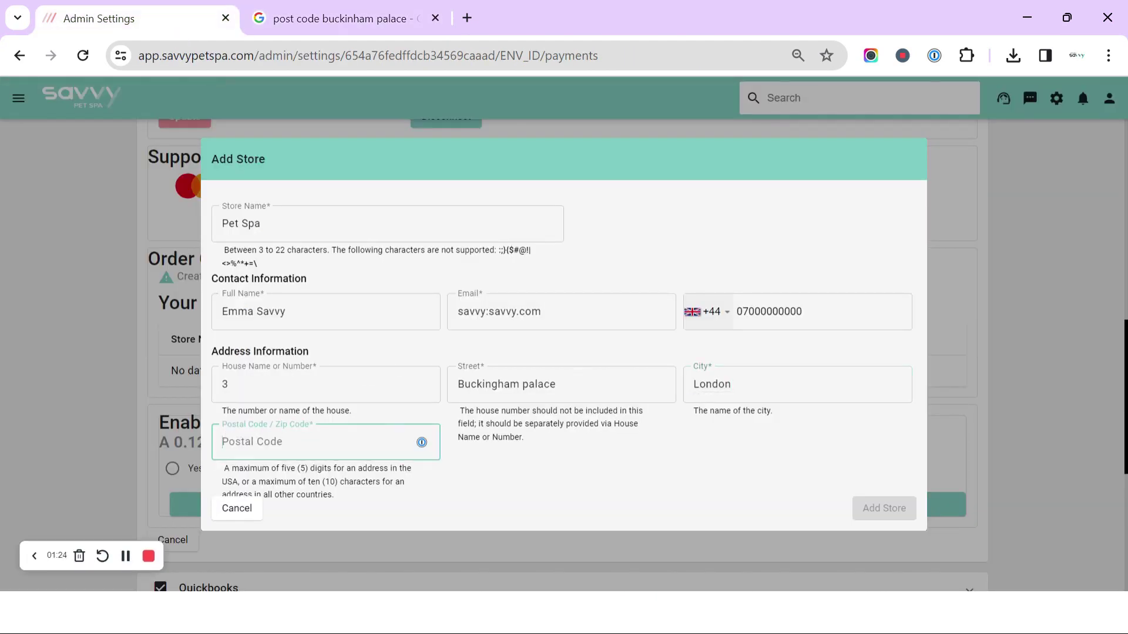
click(289, 448)
text(SW1A 1AA)
click(492, 464)
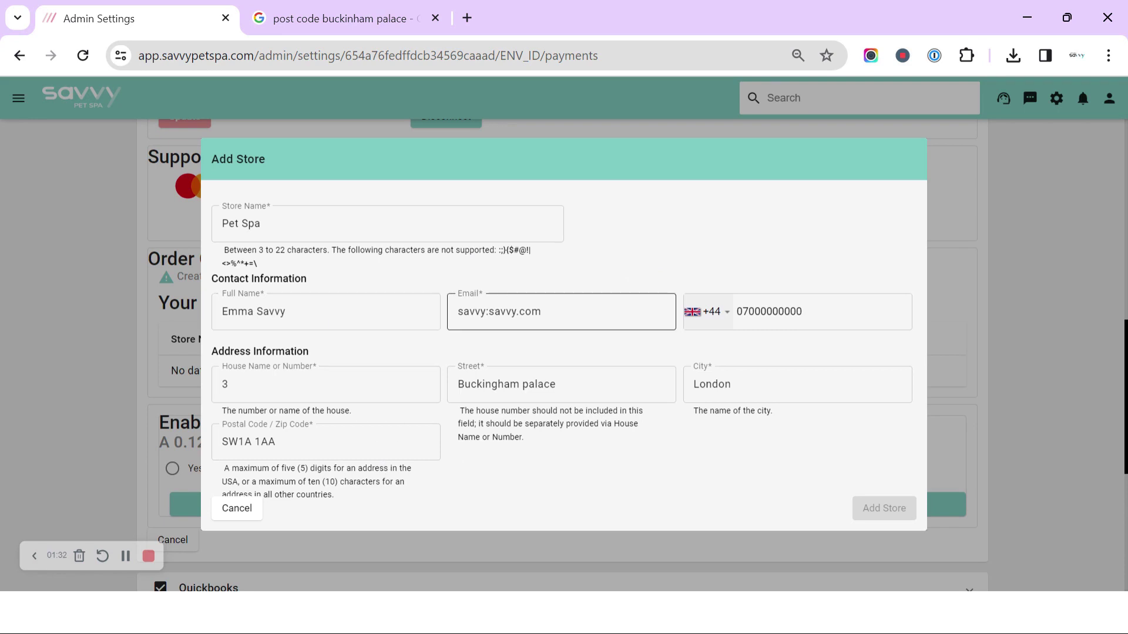
- Correct the contact e-mail to use '@' and dismiss the save-password prompt
click(489, 311)
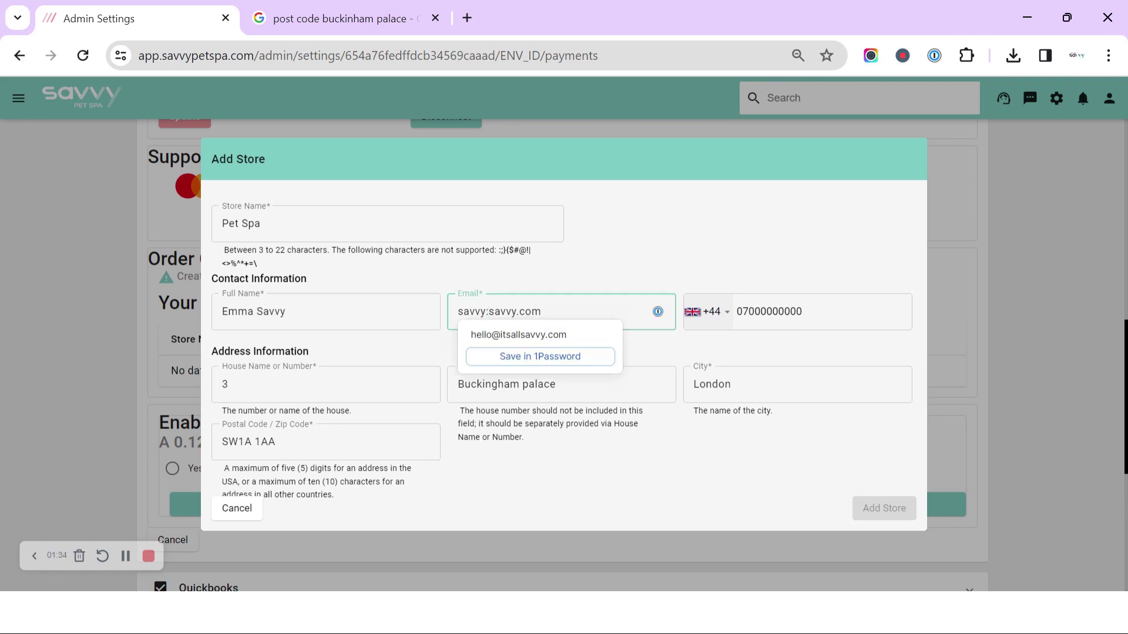
key(BackSpace)
text(@)
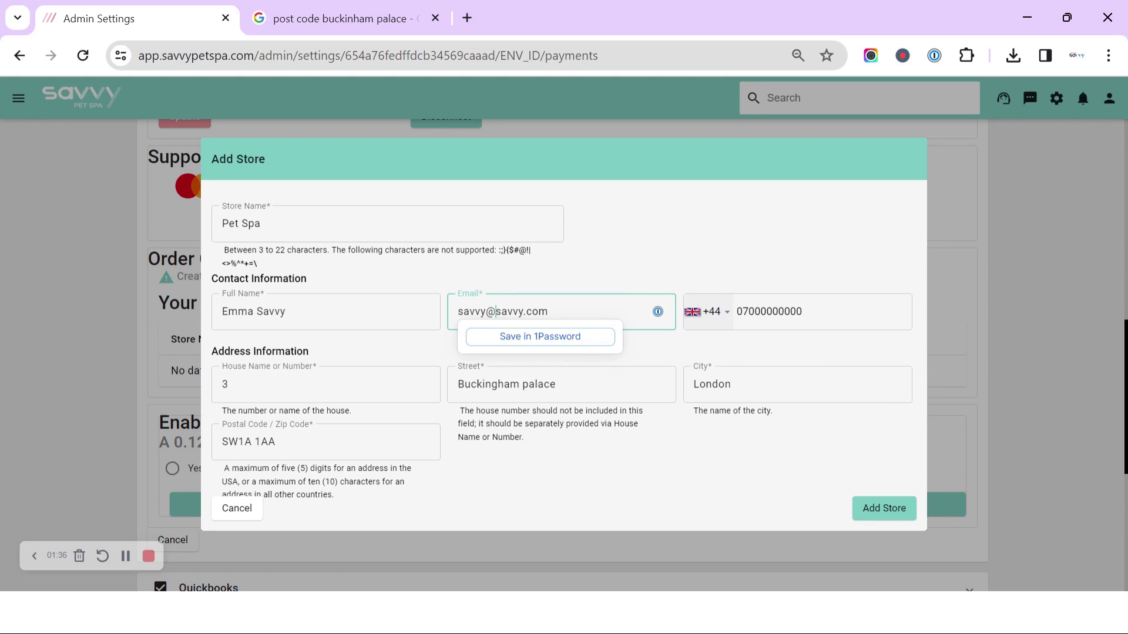
key(Tab)
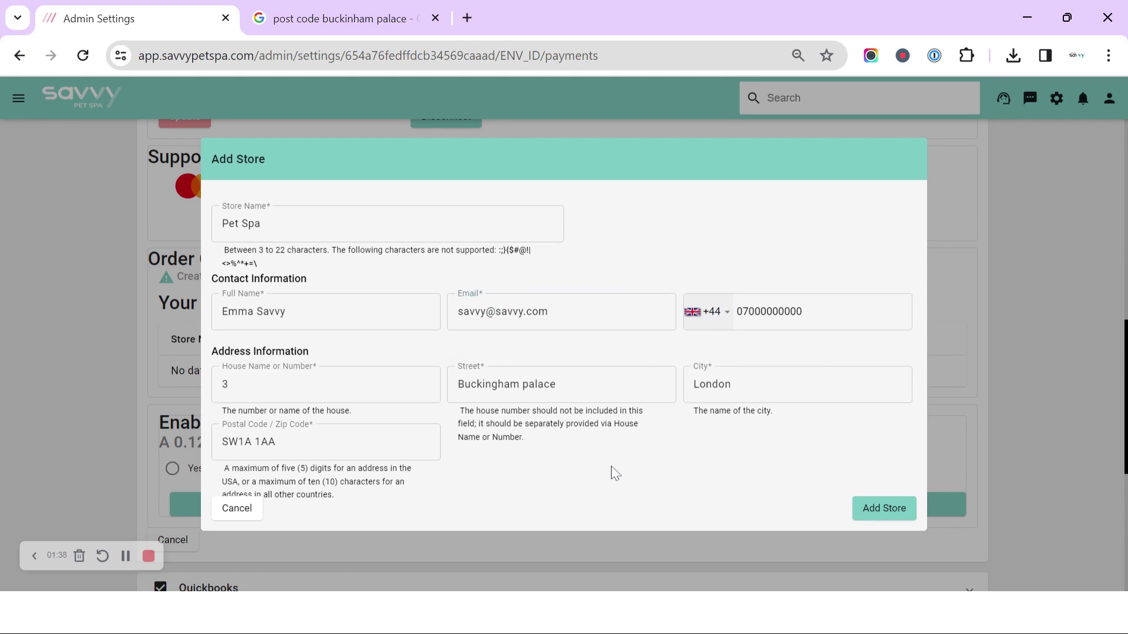
- Add the Pet Spa store, then start a new card machine request under Your Machines
click(885, 521)
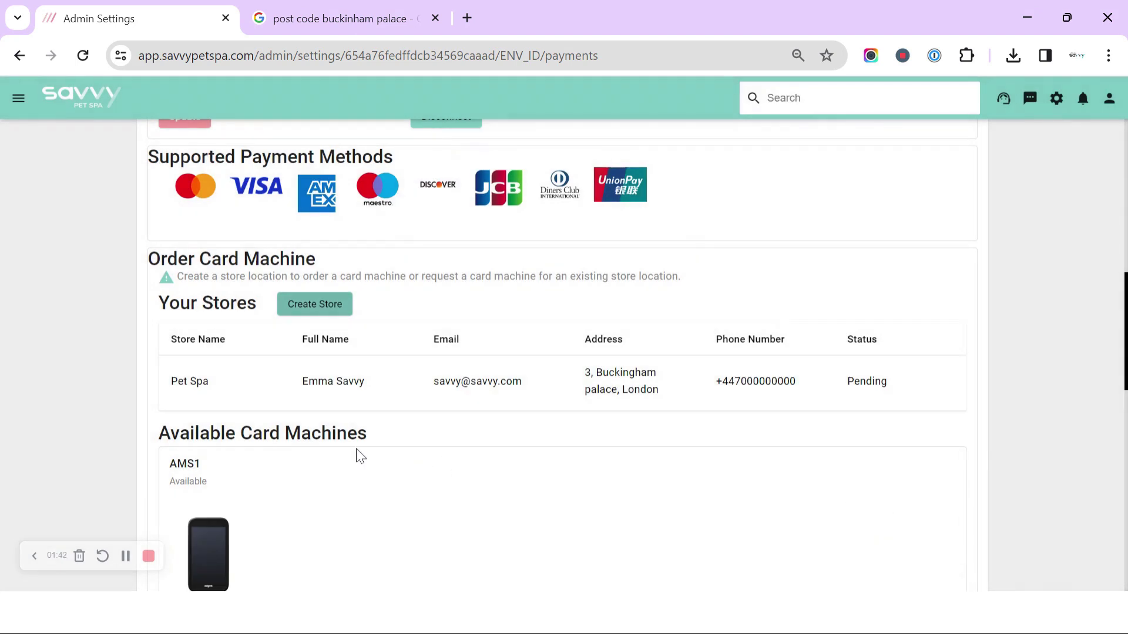
scroll(567, 424, down, 3)
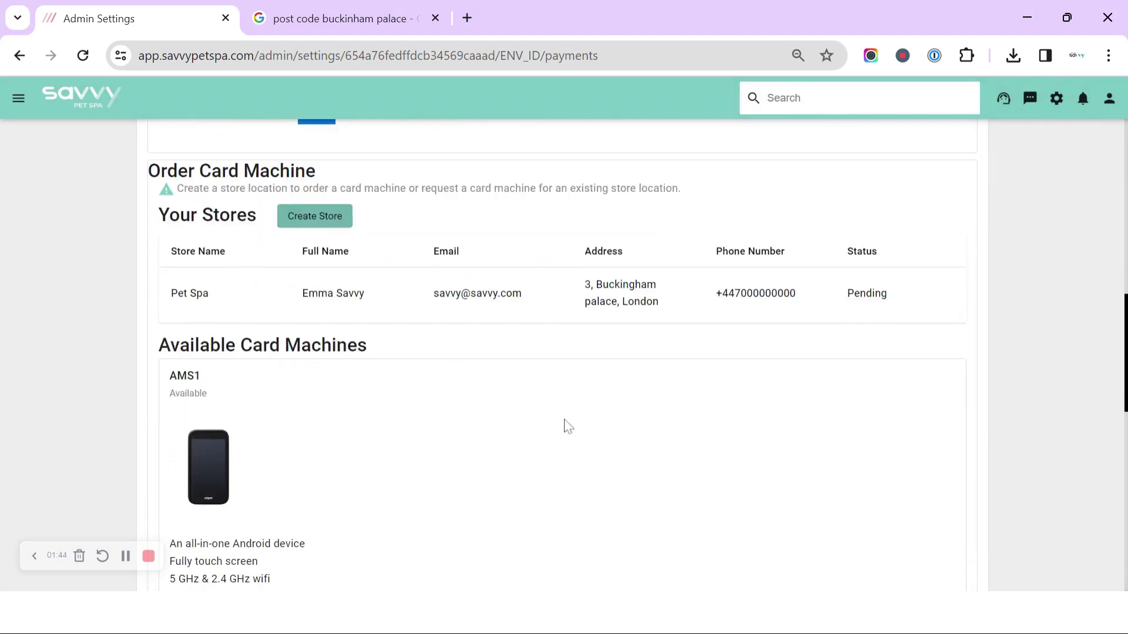
scroll(564, 426, down, 1)
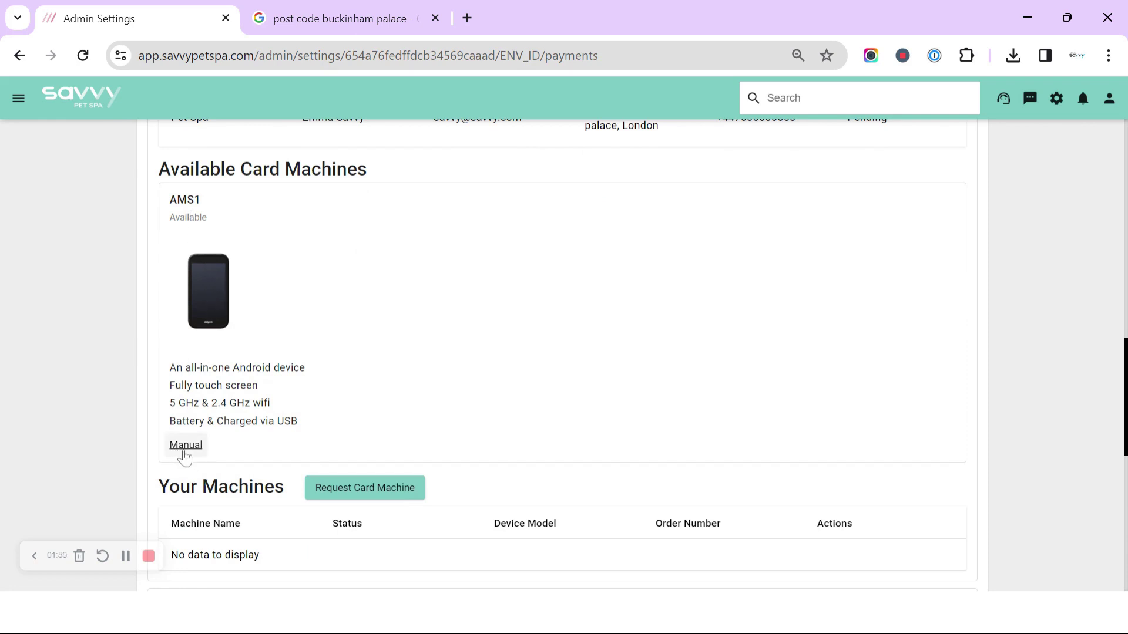
click(359, 489)
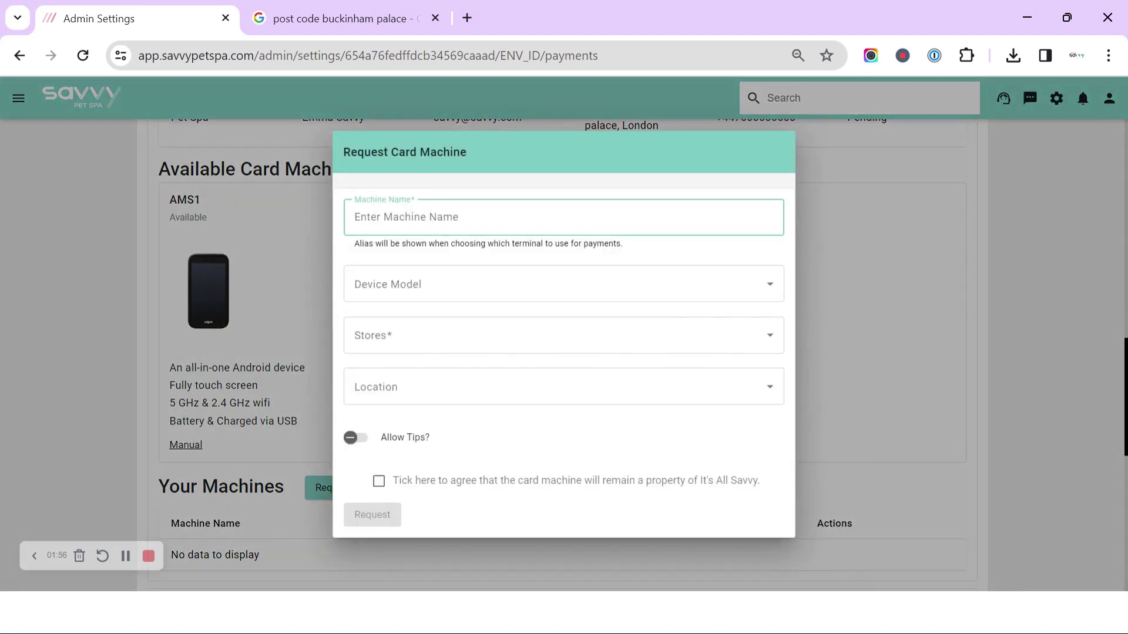
- Name the machine 'salon one' with model AMS1 (Free), store Pet Spa and location London
text(sa)
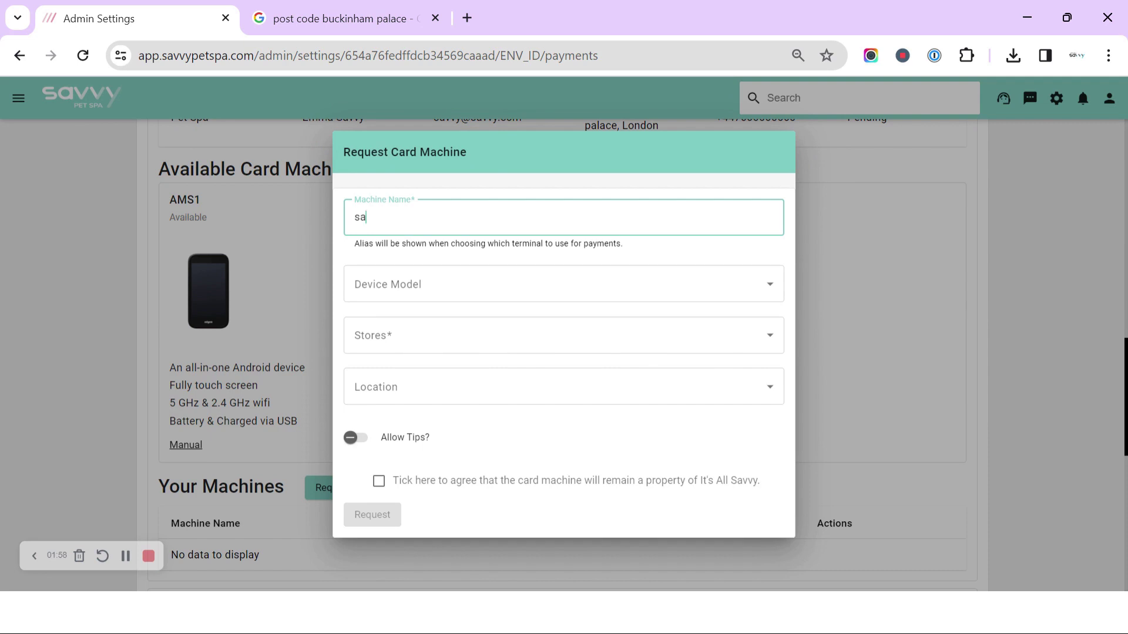
text(lon one)
click(439, 286)
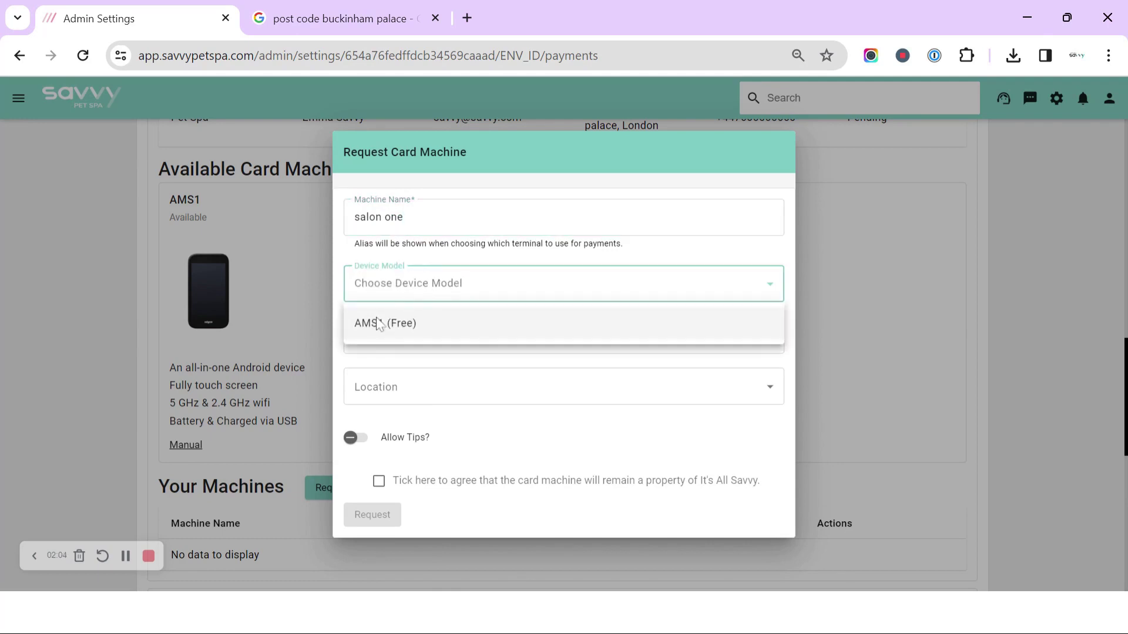
click(370, 330)
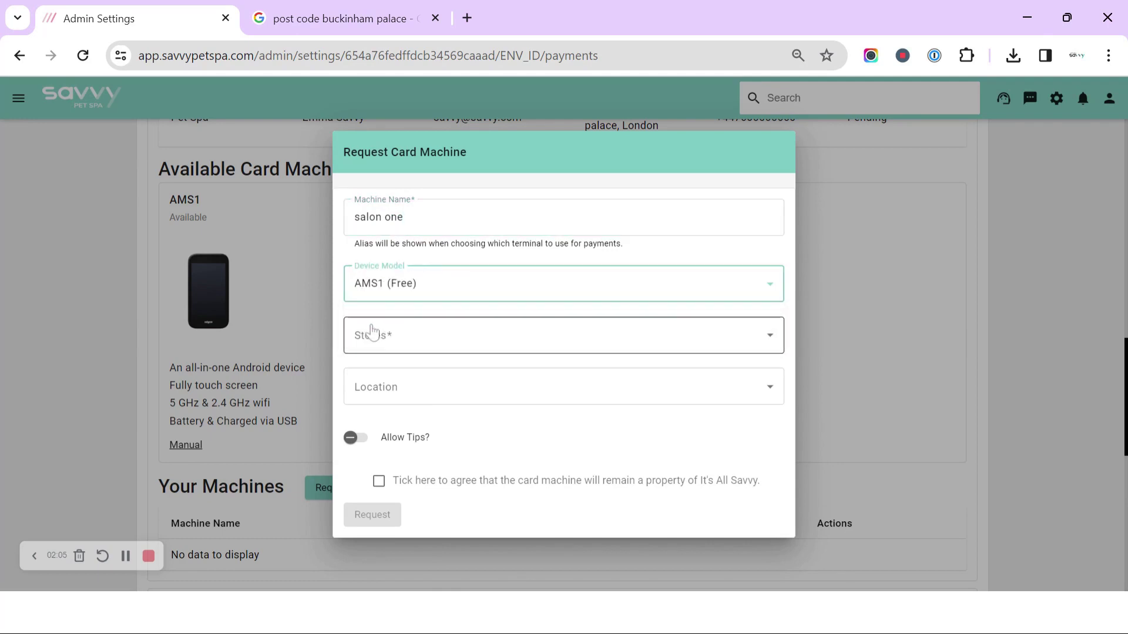
click(418, 345)
click(377, 383)
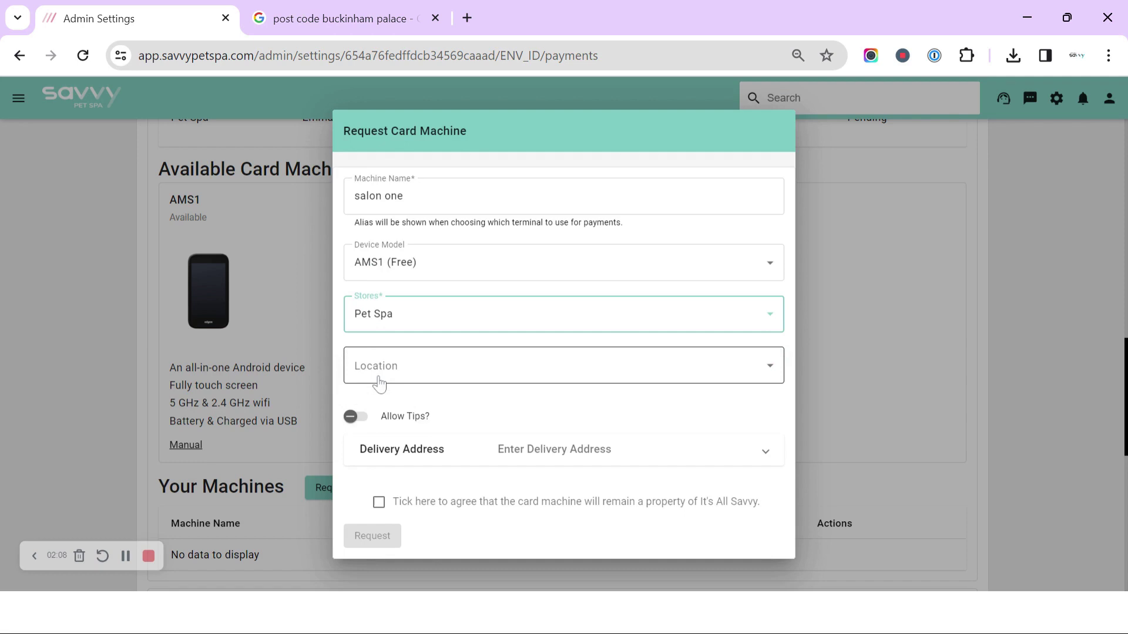
click(380, 372)
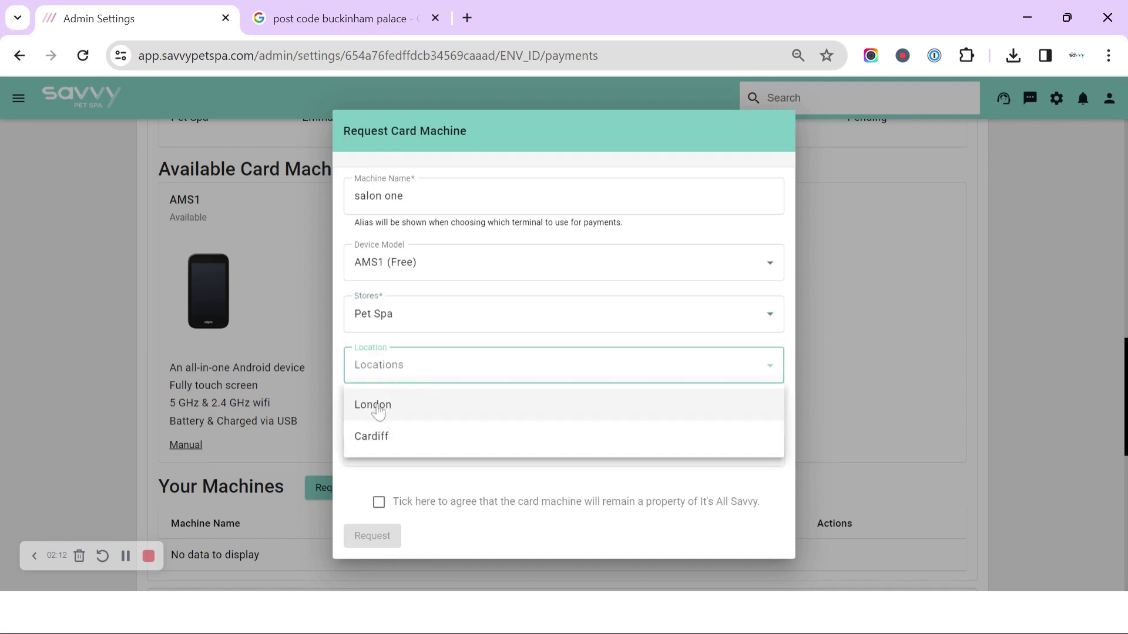
click(378, 413)
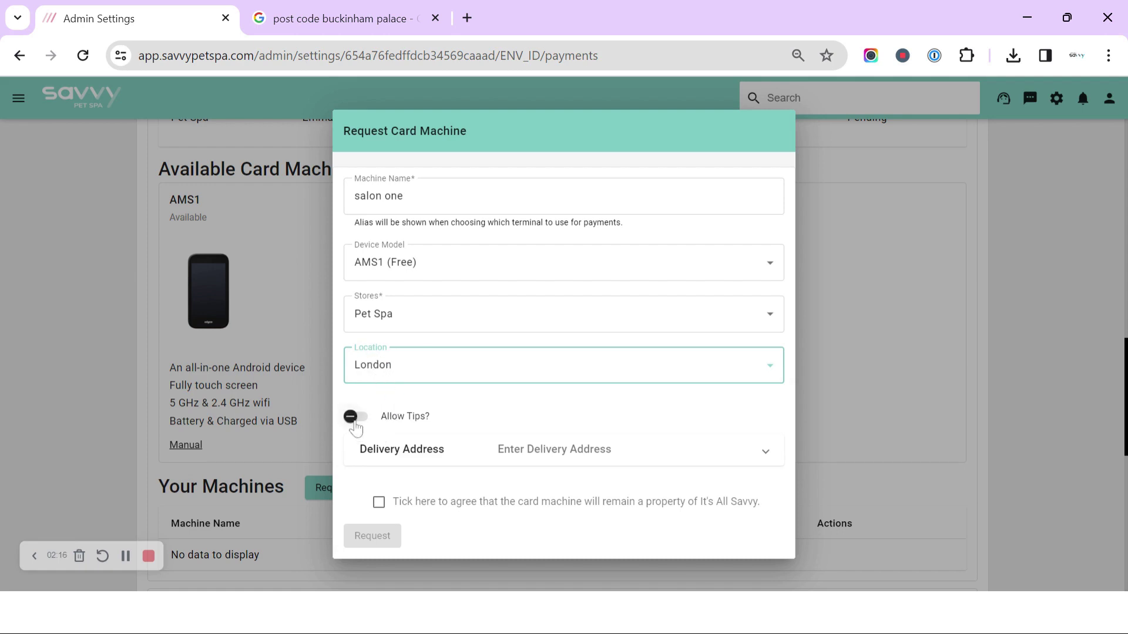
- Turn on tips and set the delivery address to match the store address
click(353, 419)
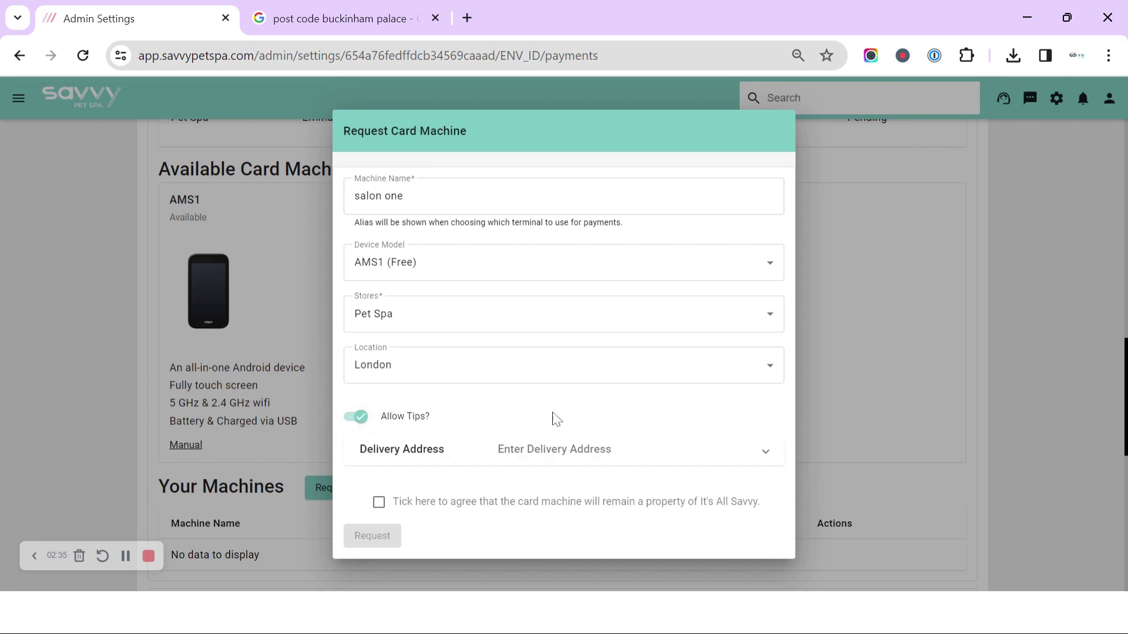
click(553, 454)
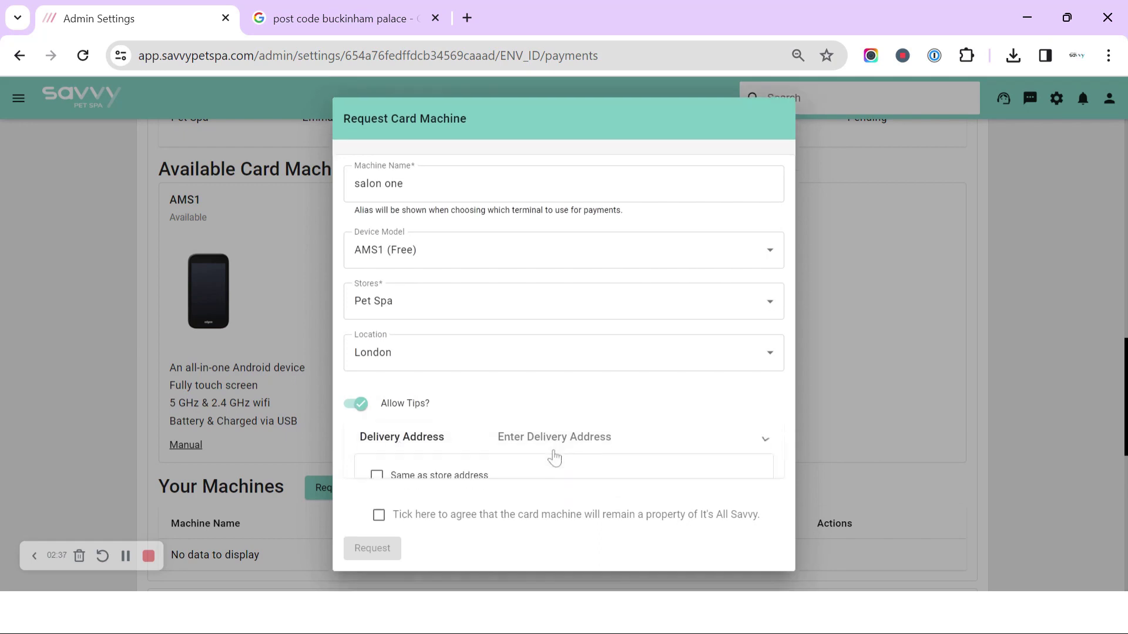
scroll(517, 461, down, 2)
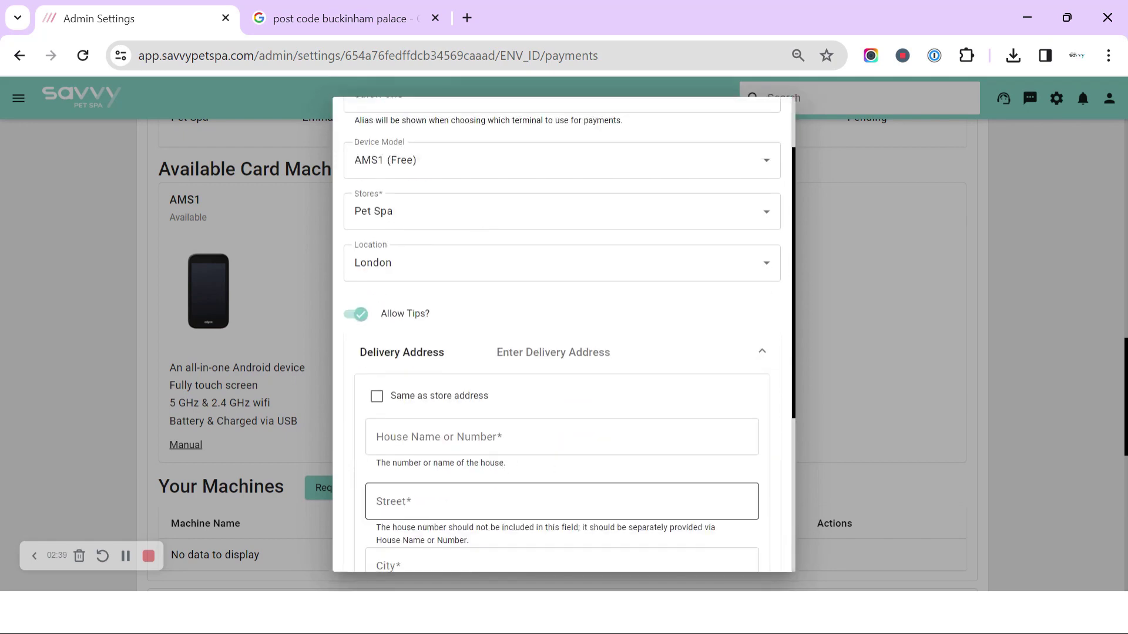
scroll(450, 399, down, 2)
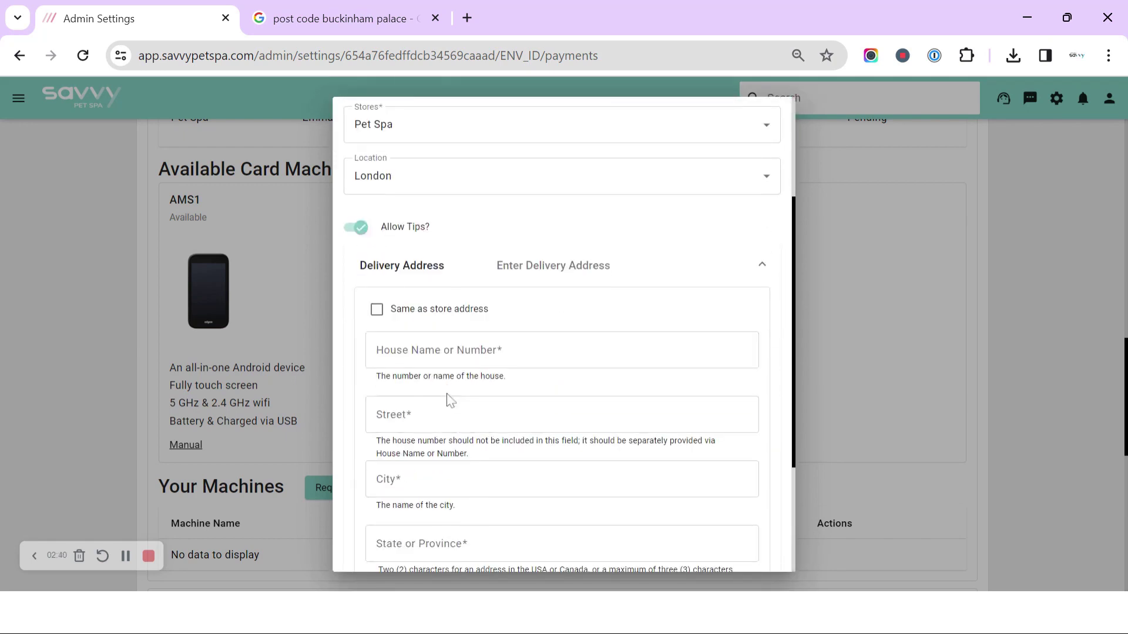
click(376, 311)
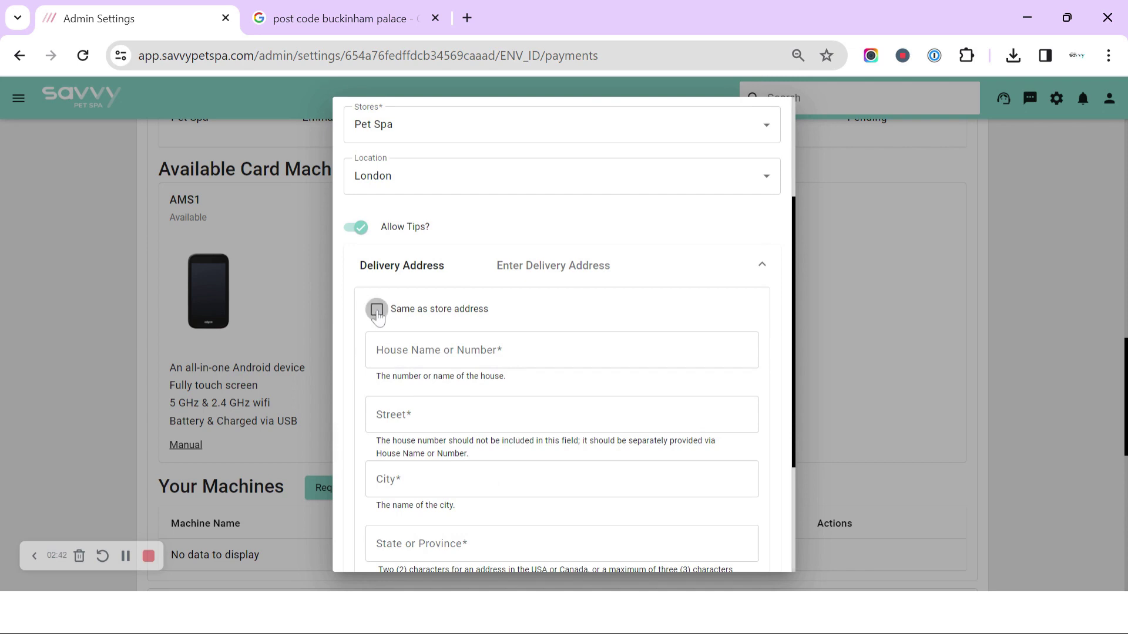
click(580, 277)
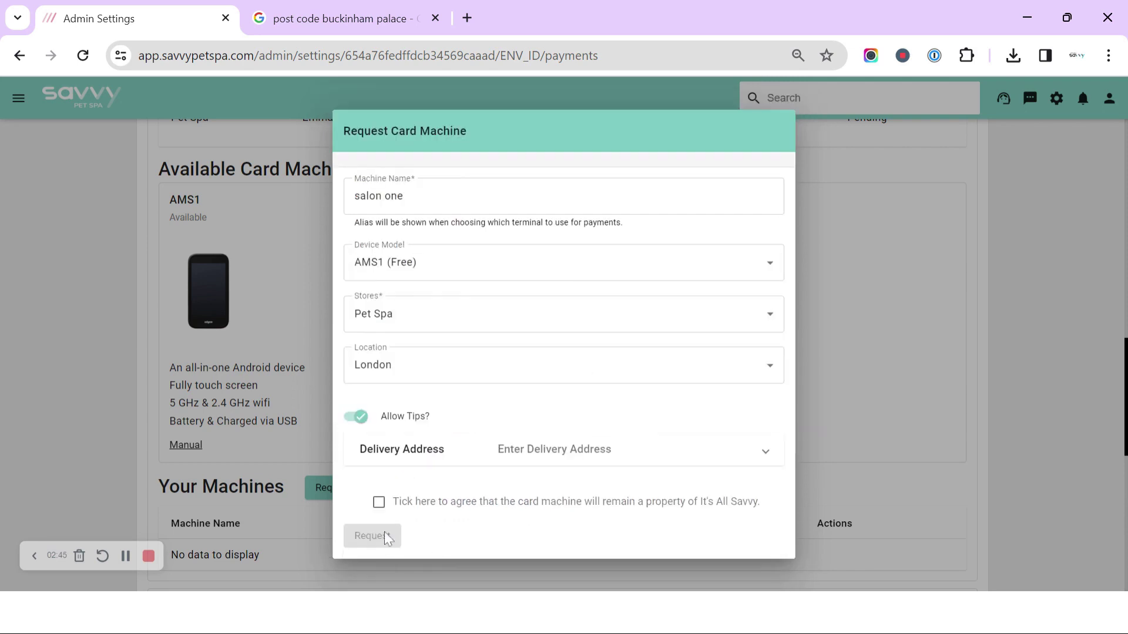
- Accept the ownership agreement and enter UK as the delivery address's State or Province
click(379, 503)
click(529, 449)
scroll(611, 430, down, 5)
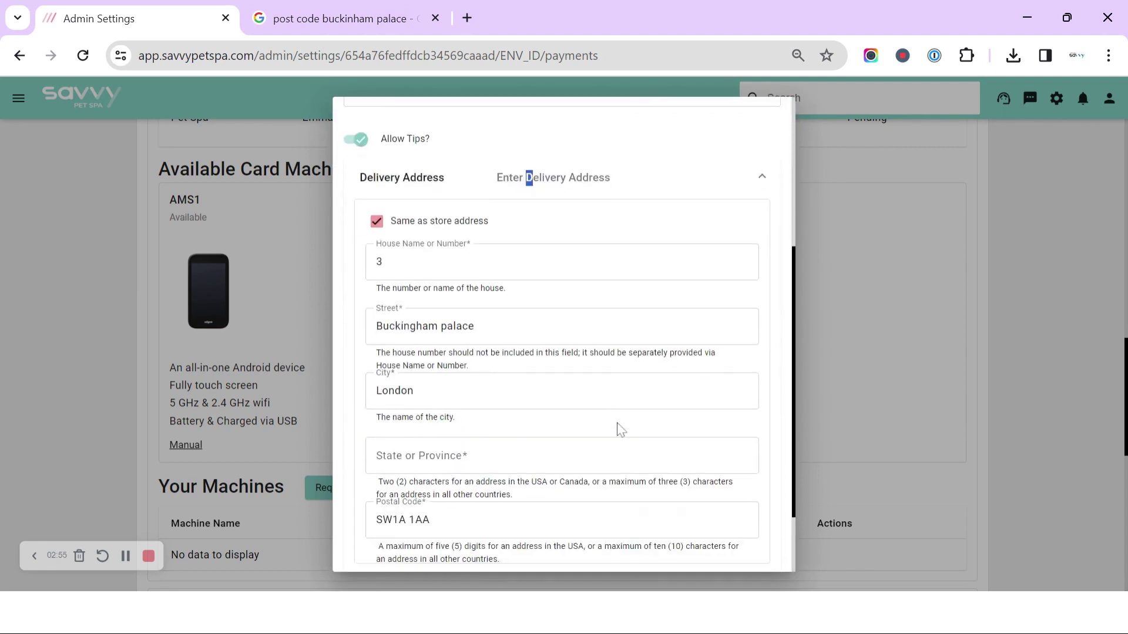
scroll(621, 429, down, 2)
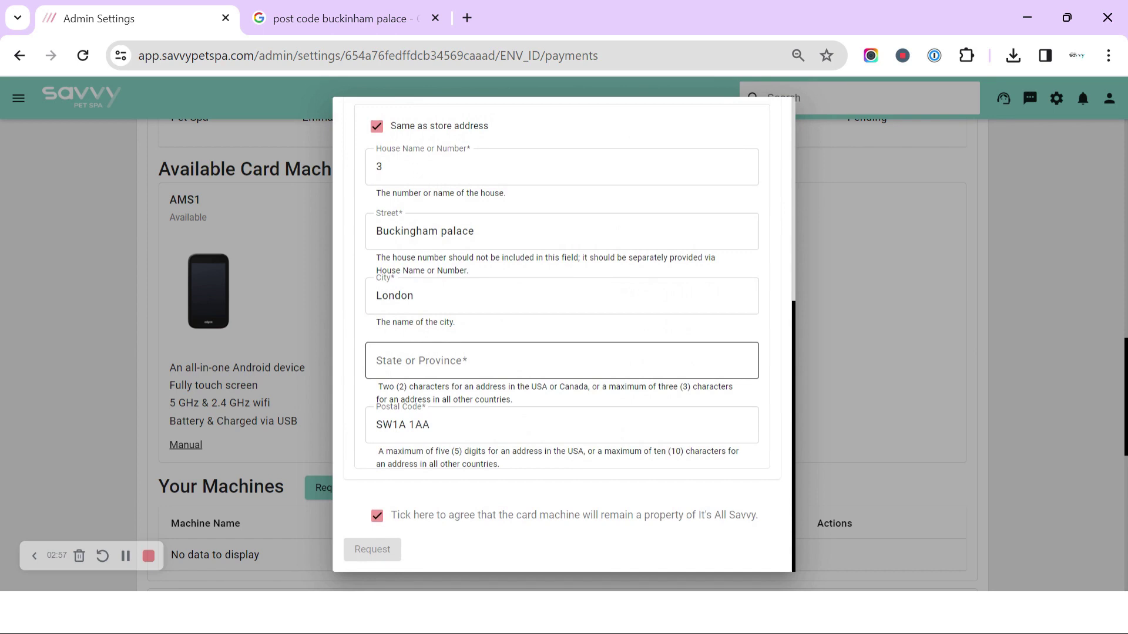
click(379, 360)
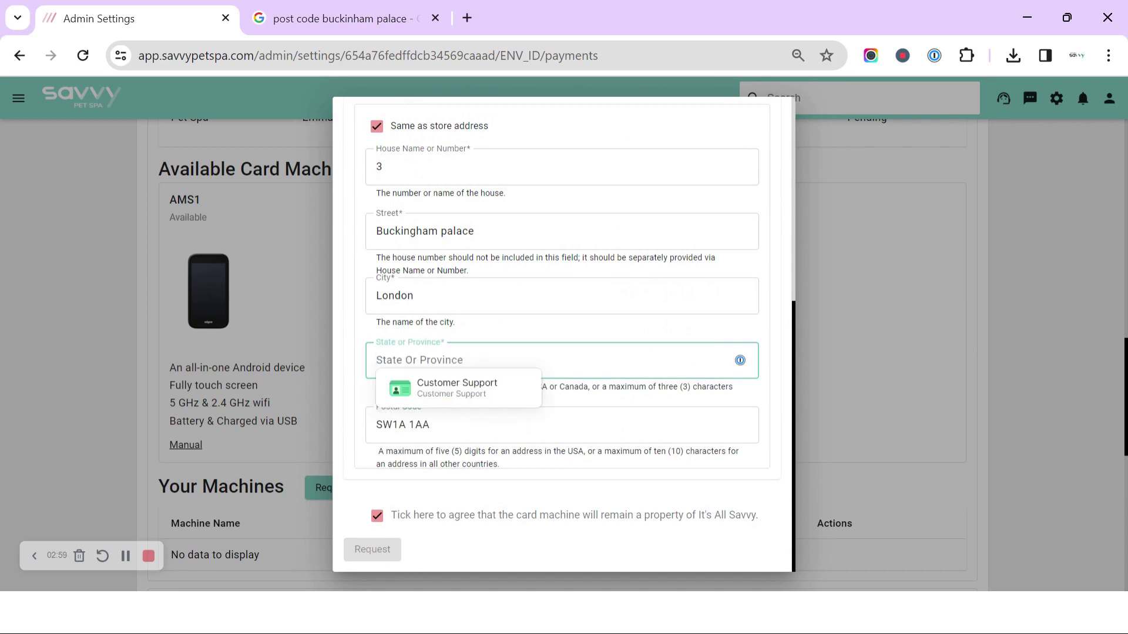
text(UK)
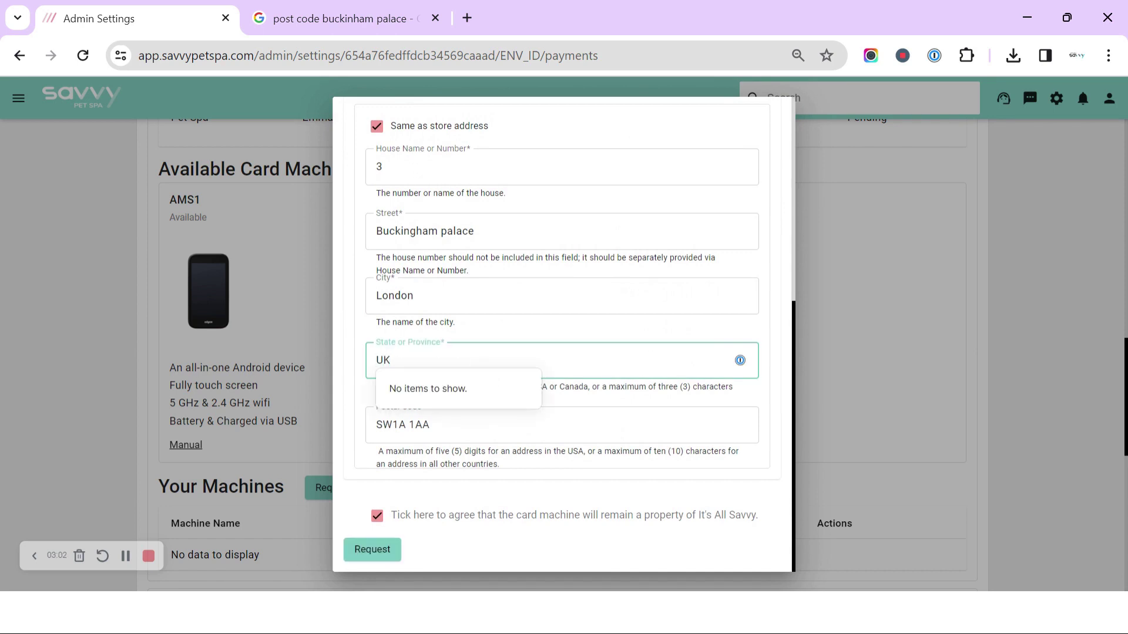
click(372, 394)
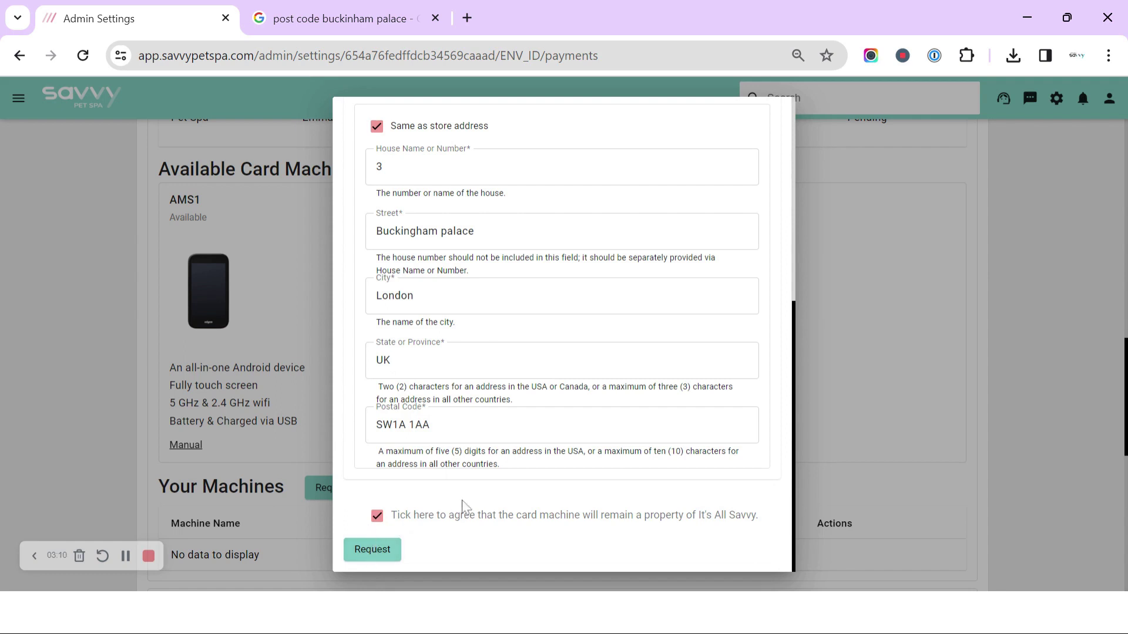
scroll(526, 494, up, 5)
scroll(526, 493, up, 2)
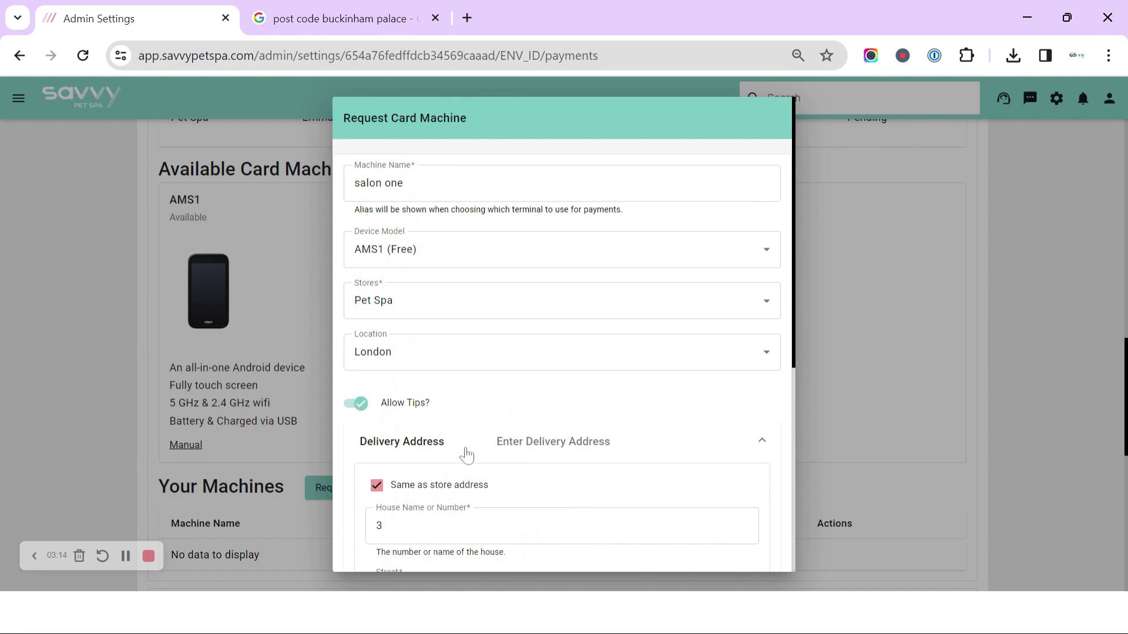
scroll(464, 453, down, 5)
scroll(465, 453, down, 2)
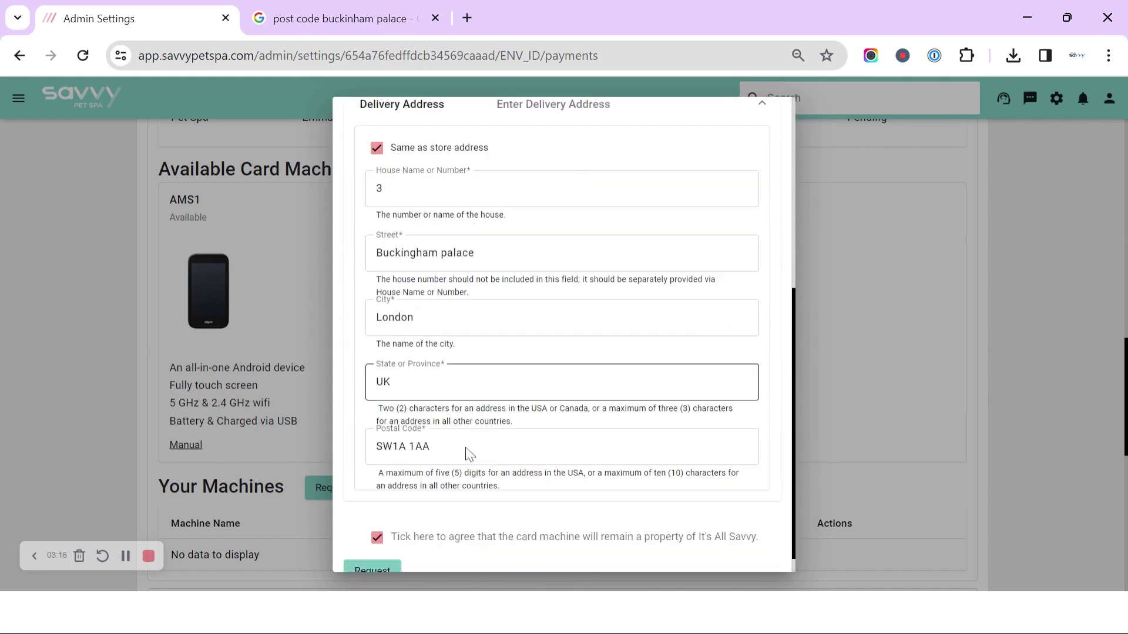
- Submit the card machine request for 'salon one'
click(362, 562)
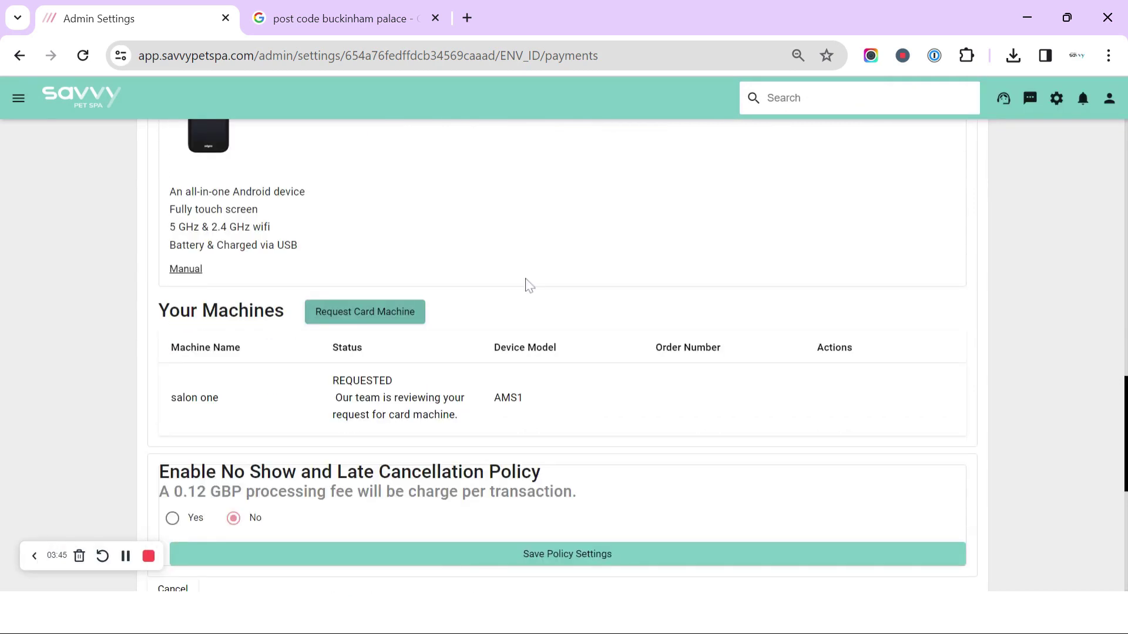